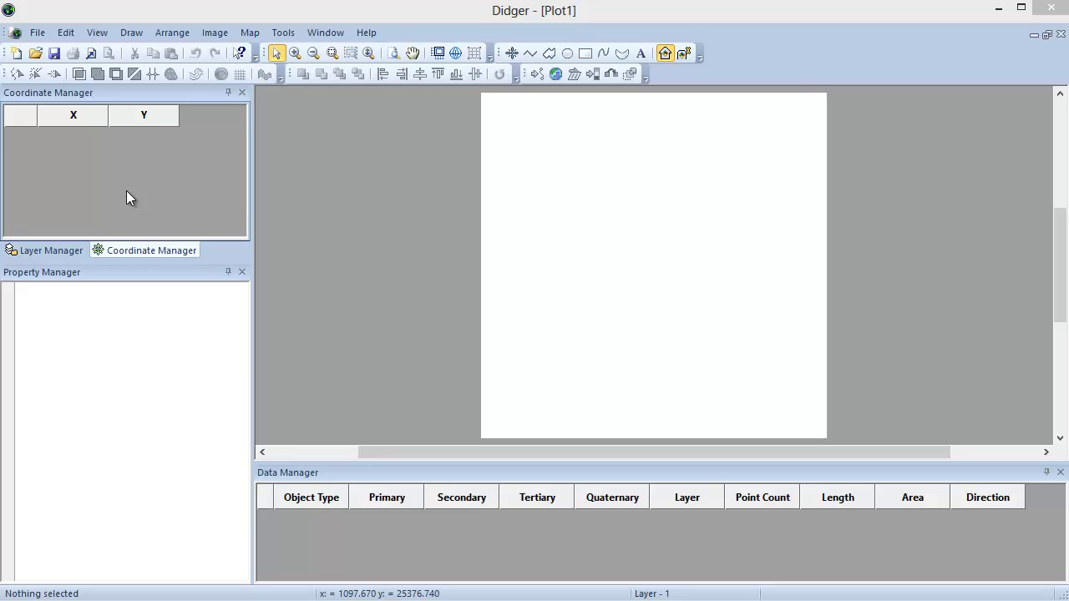
# Import tutorial map.jpg into the plot, accepting the default image registration.
pyautogui.click(38, 33)
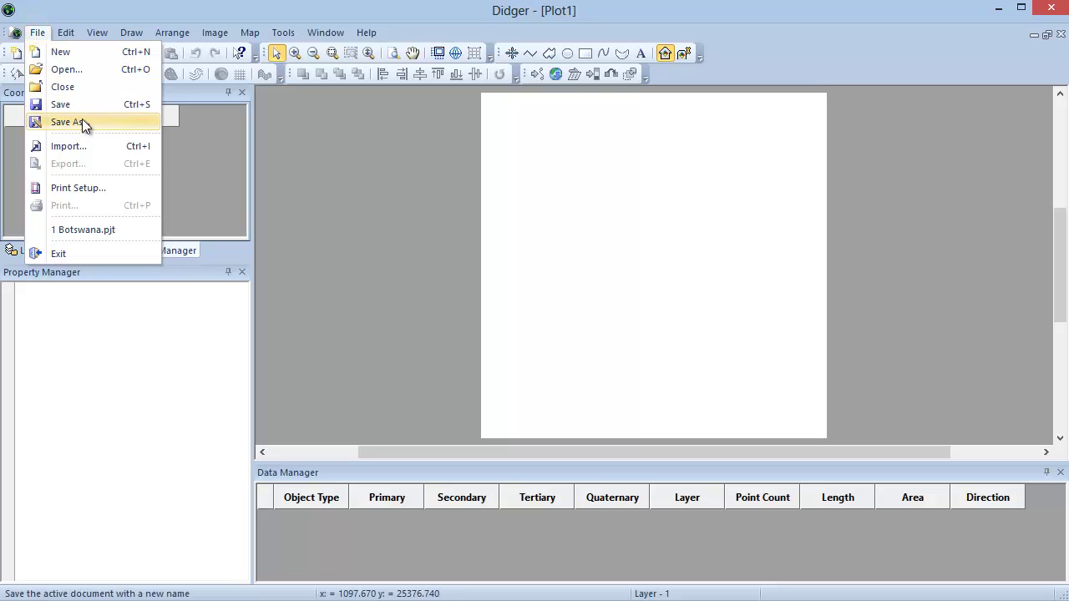
pyautogui.click(107, 149)
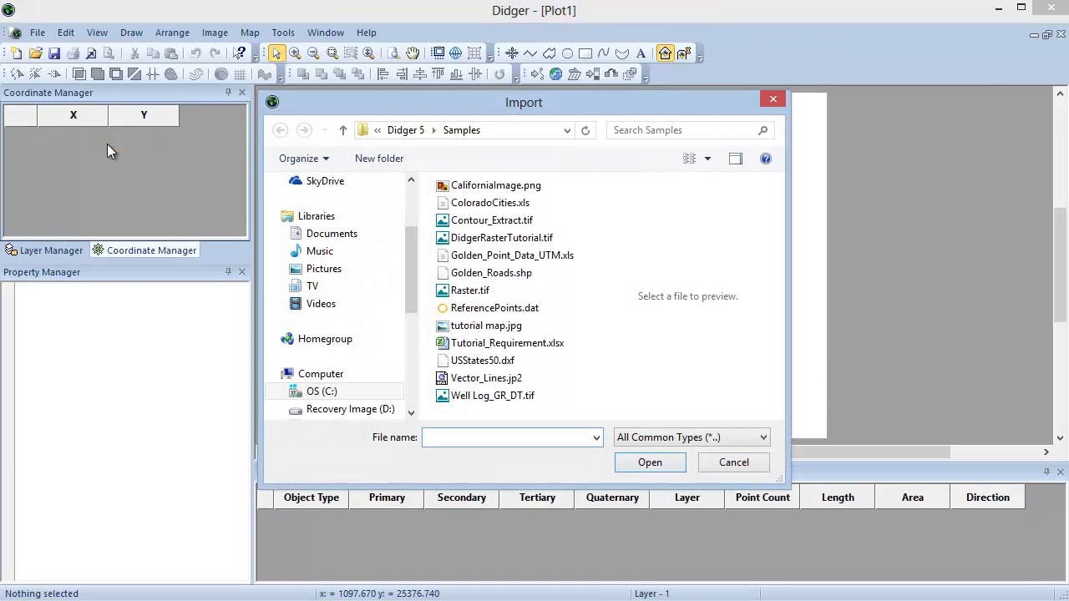
pyautogui.click(489, 327)
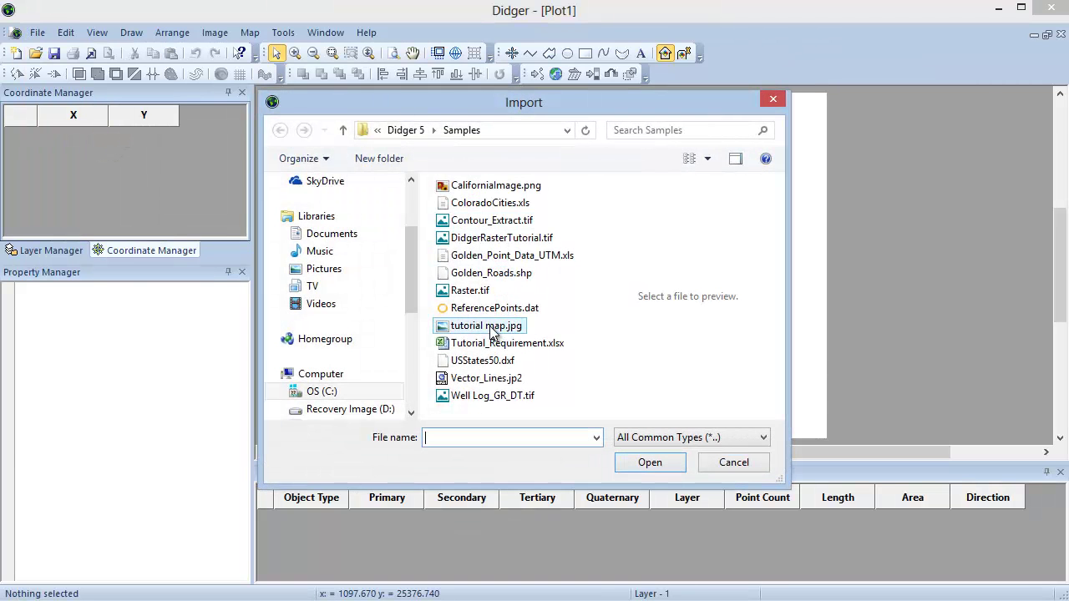
pyautogui.click(642, 466)
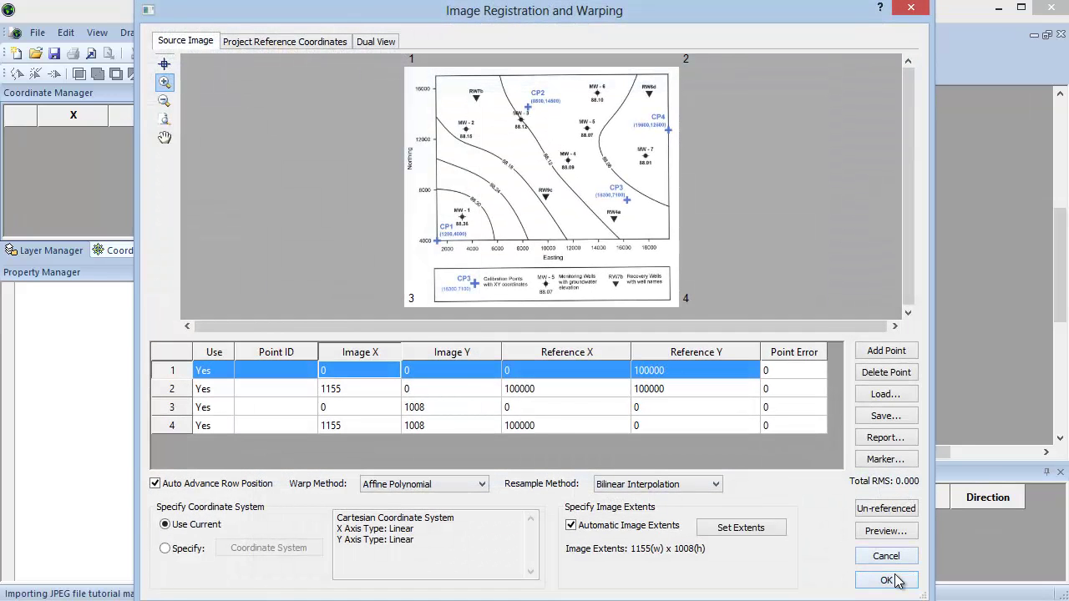
pyautogui.click(892, 578)
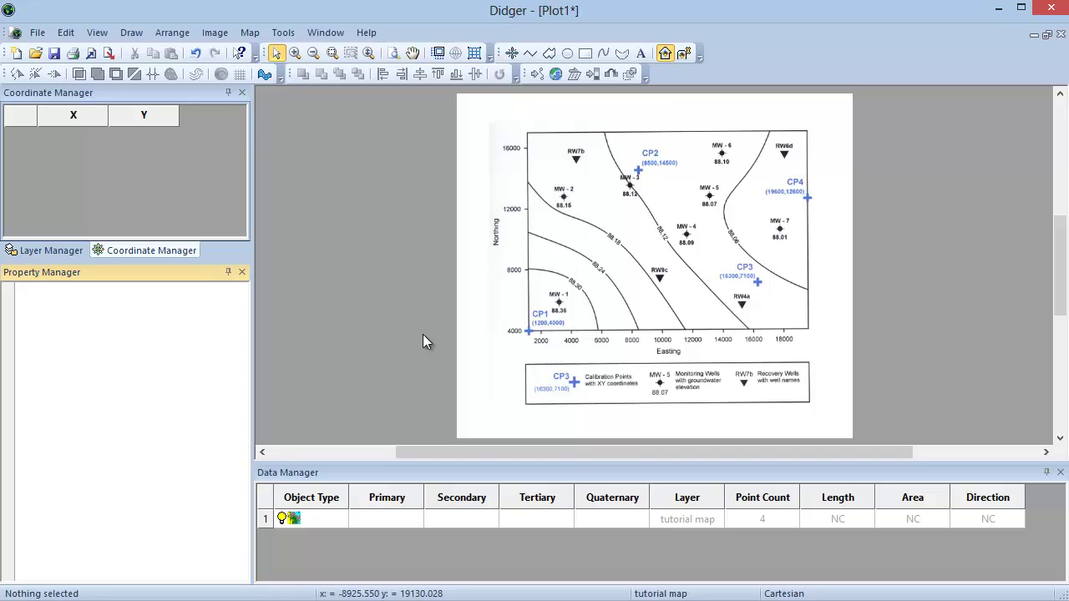
# Activate the Draw > Symbol tool for digitizing the wells.
pyautogui.click(132, 32)
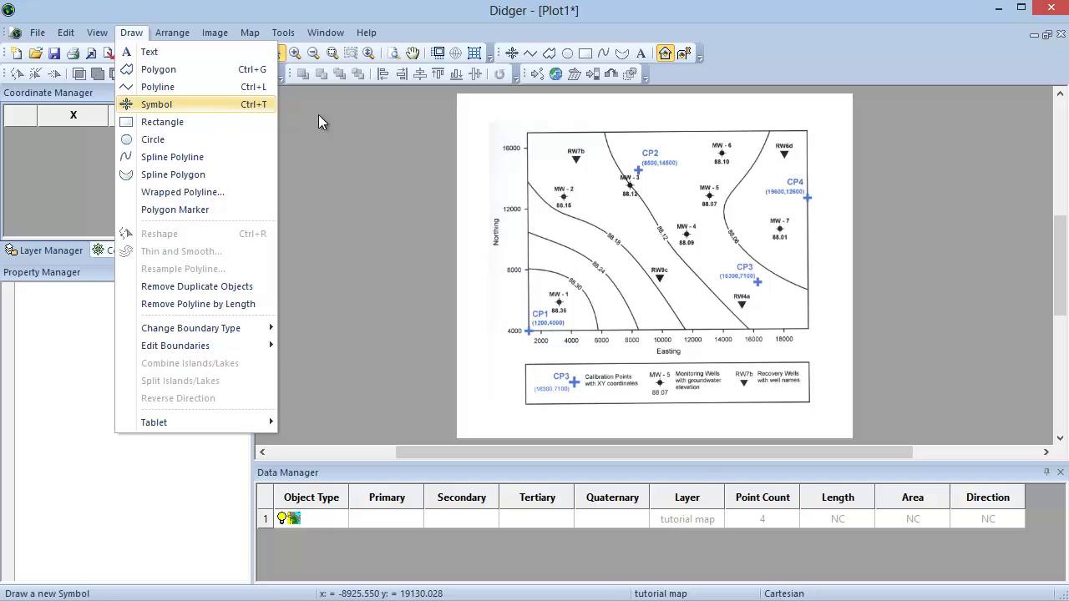
pyautogui.click(513, 54)
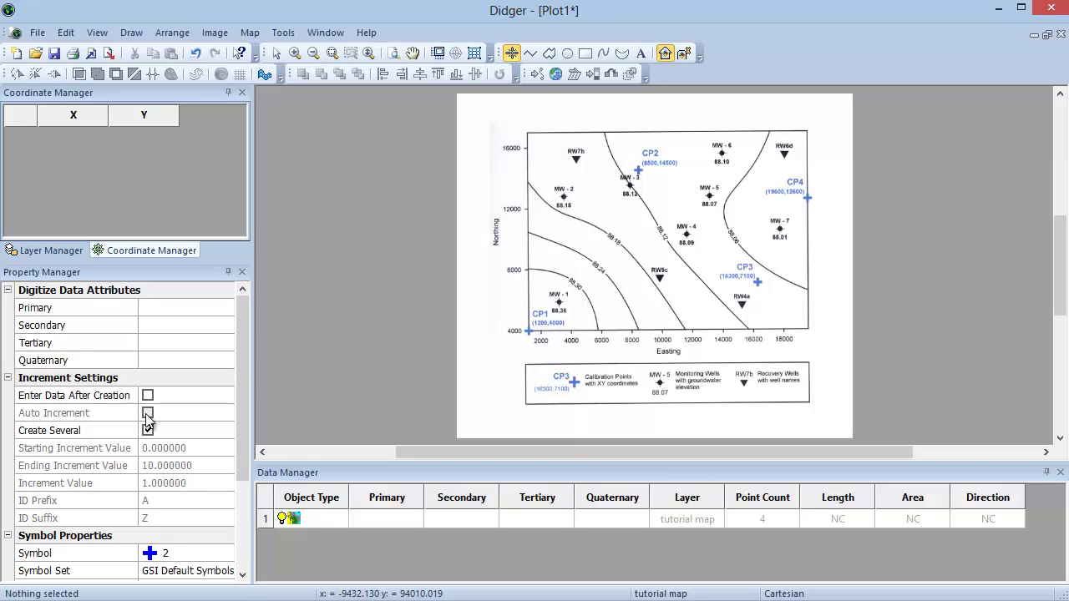
# Turn off Create Several, enable Auto Increment, and set the range from 1 to 7.
pyautogui.click(148, 427)
pyautogui.click(153, 432)
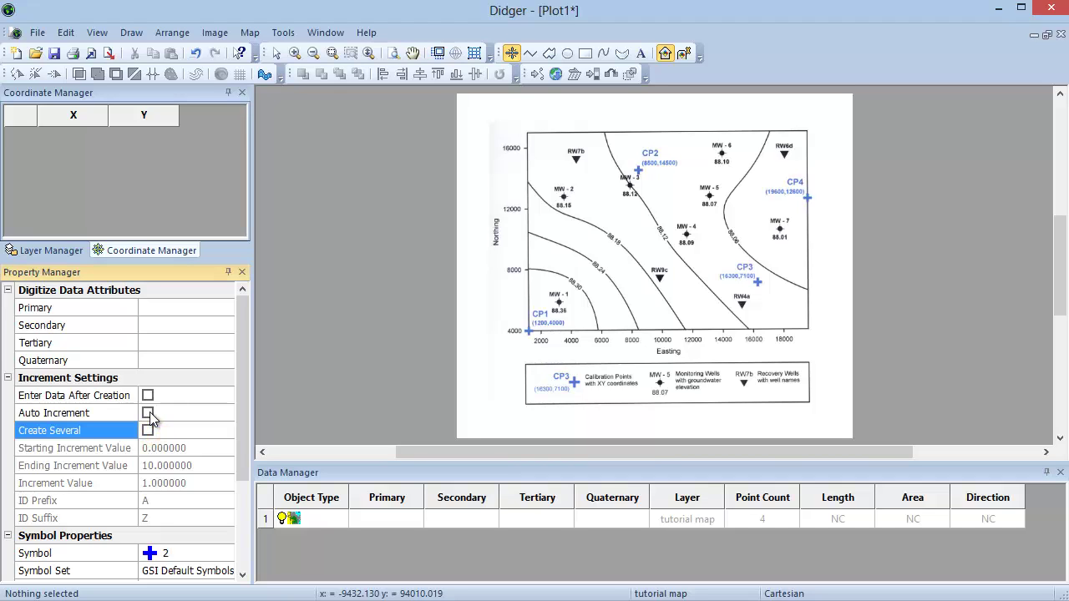
pyautogui.click(150, 412)
pyautogui.click(154, 449)
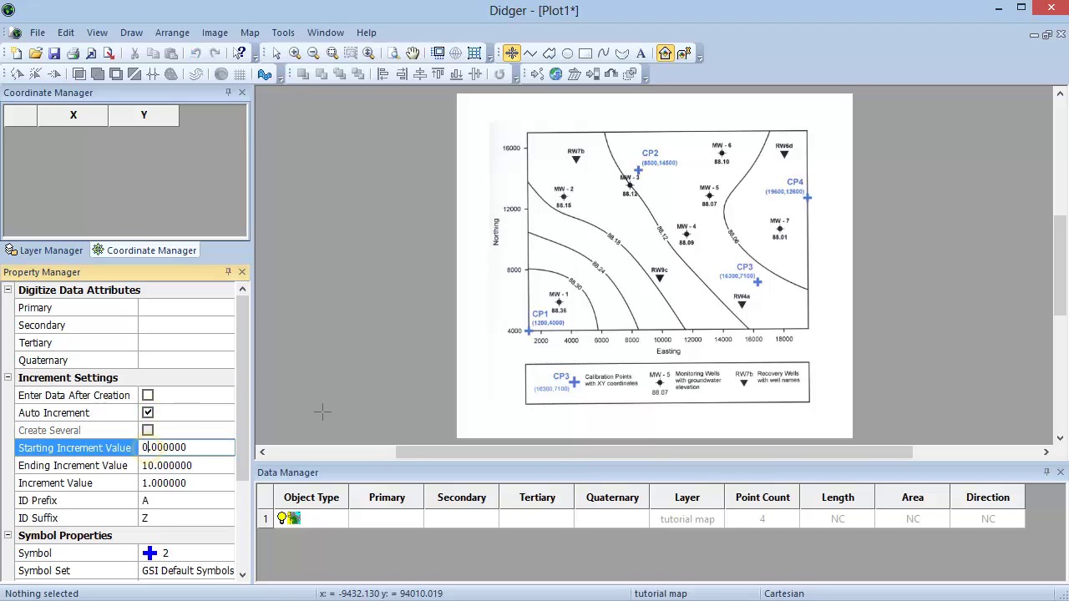
pyautogui.write('1')
pyautogui.press('Return')
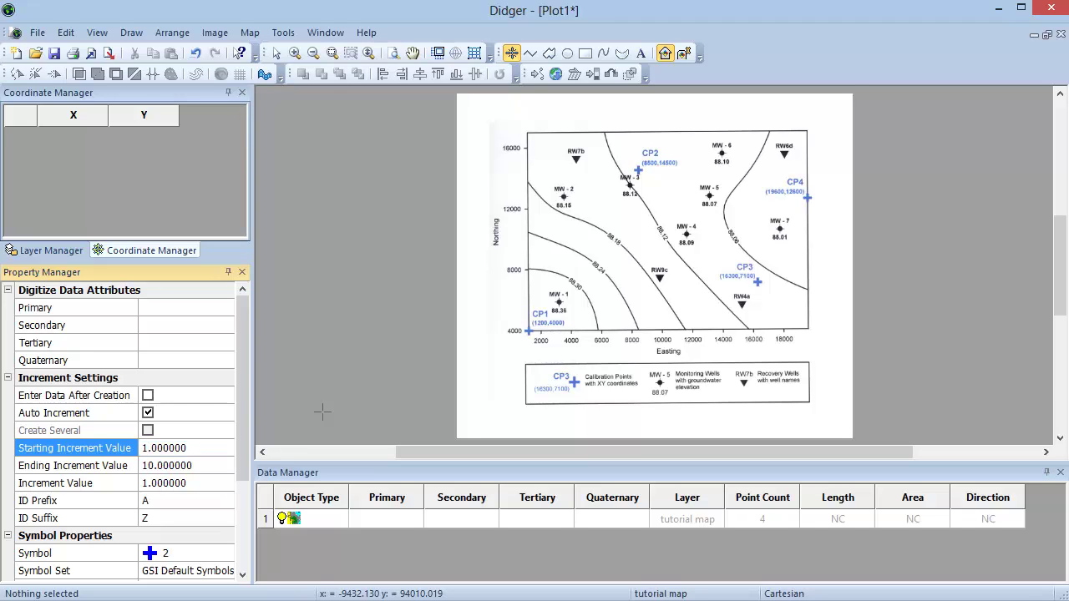
pyautogui.click(159, 465)
pyautogui.press('BackSpace')
pyautogui.press('BackSpace')
pyautogui.write('7')
pyautogui.press('Return')
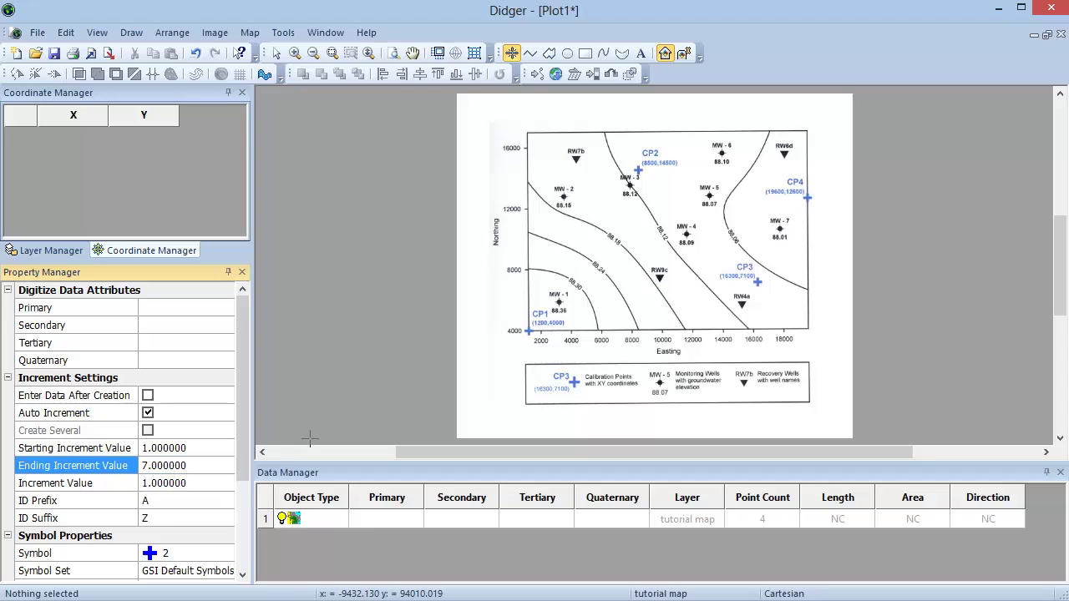
# Set the ID prefix to MW- and clear the Z suffix.
pyautogui.click(160, 500)
pyautogui.press('BackSpace')
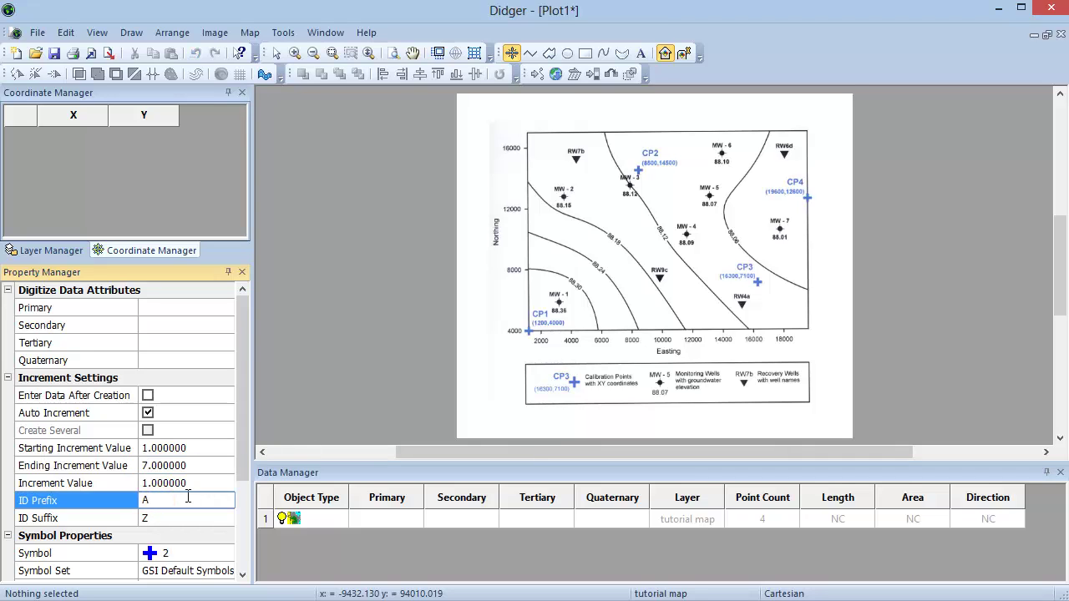
pyautogui.write('MW-')
pyautogui.click(155, 516)
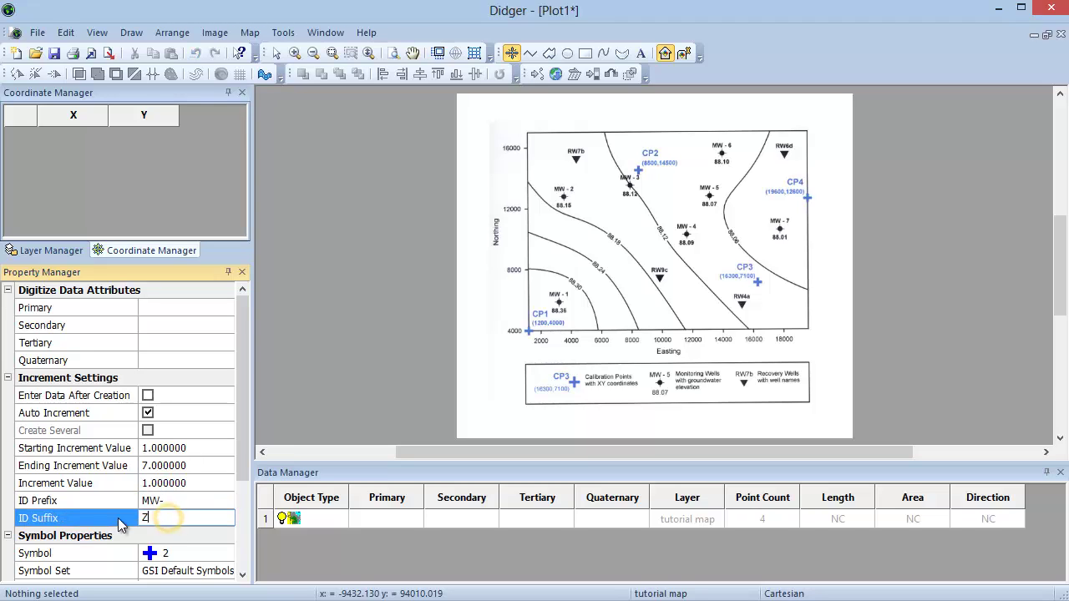
pyautogui.press('BackSpace')
pyautogui.press('Return')
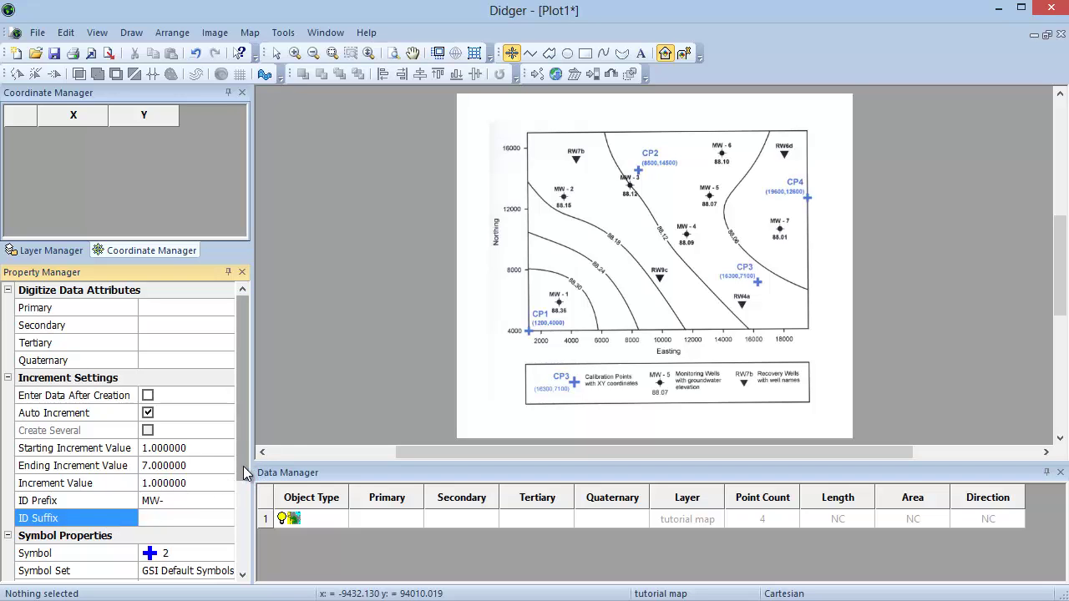
pyautogui.scroll(-3, 240, 480)
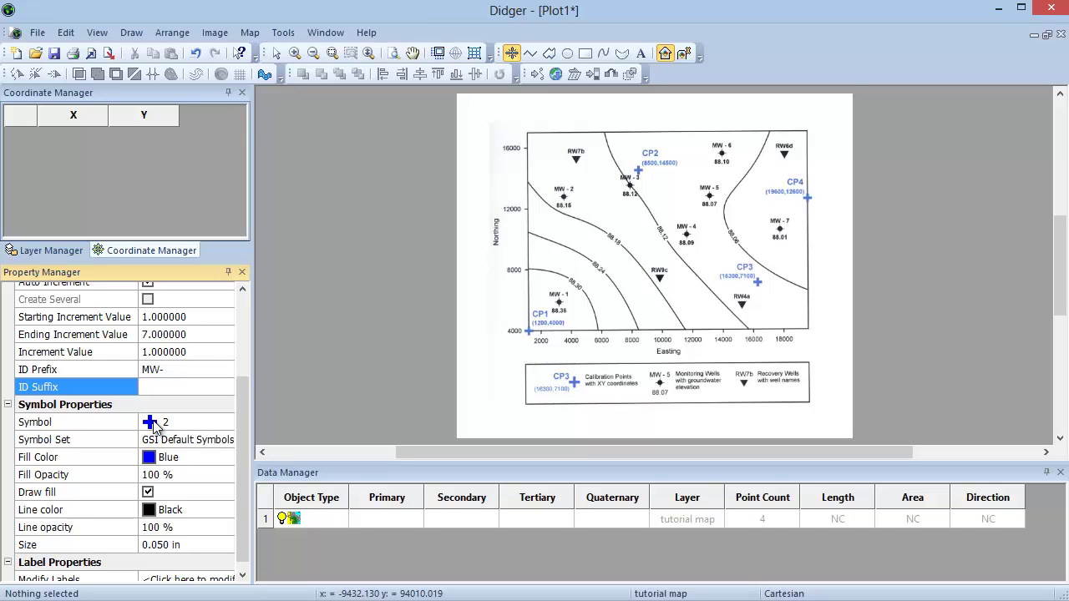
# Make the point symbol a red-filled diamond (symbol 6) sized 0.150 in.
pyautogui.click(154, 426)
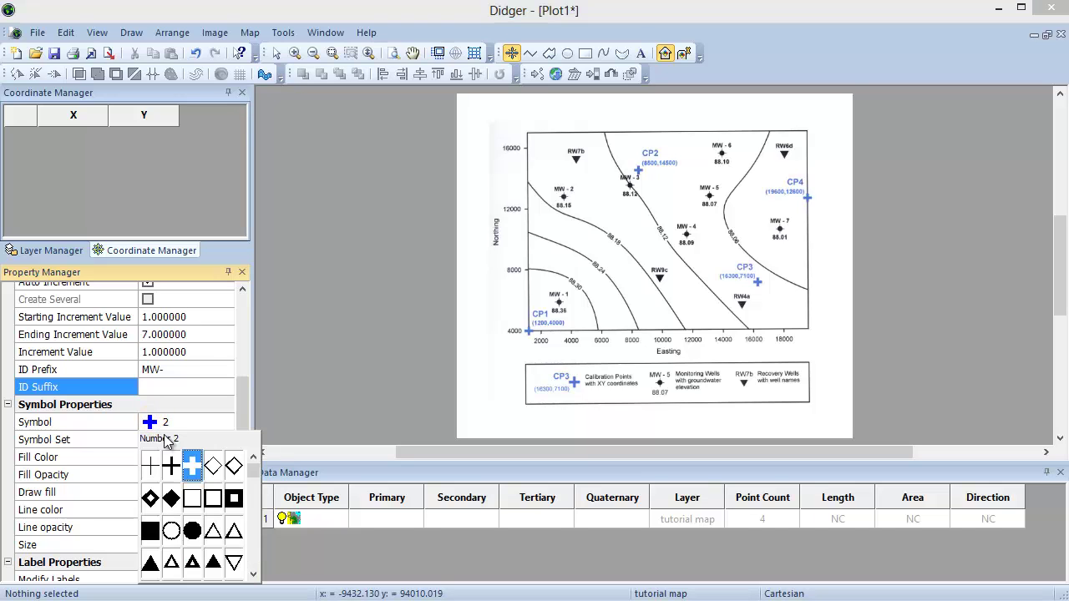
pyautogui.click(172, 499)
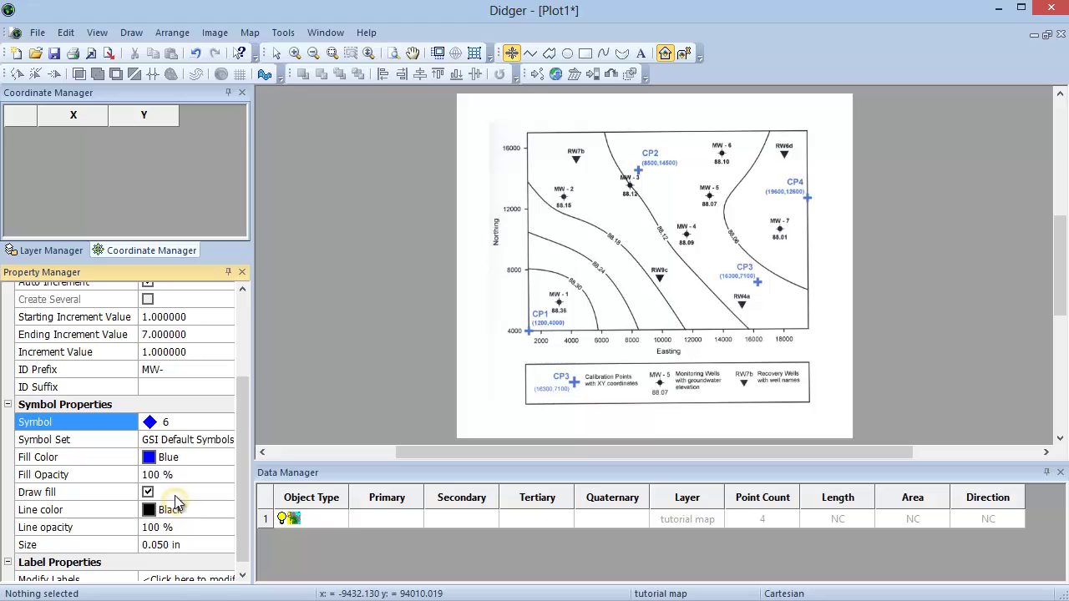
pyautogui.click(150, 459)
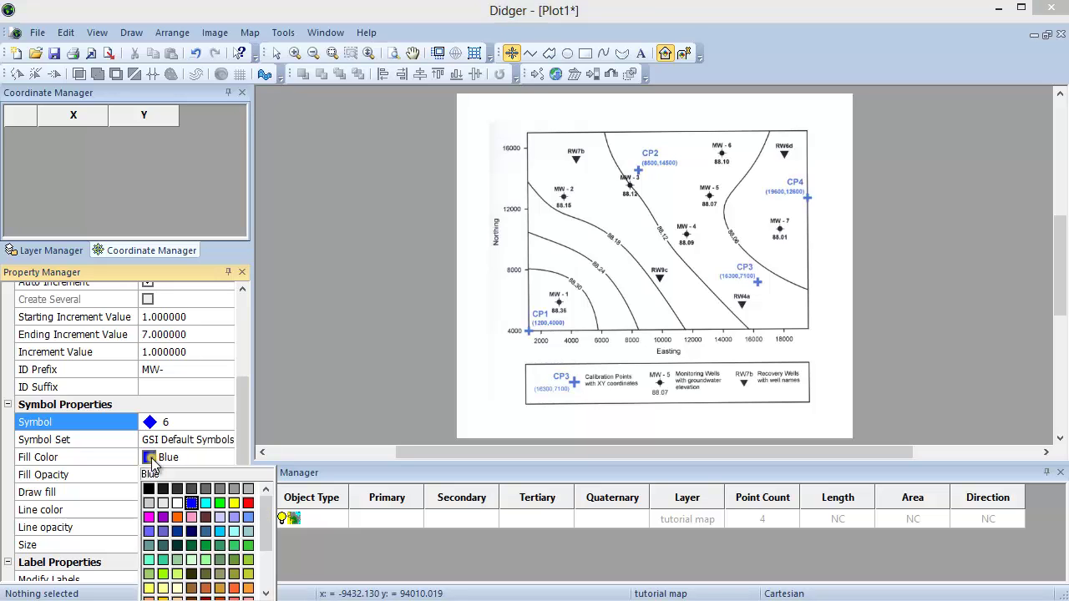
pyautogui.click(248, 502)
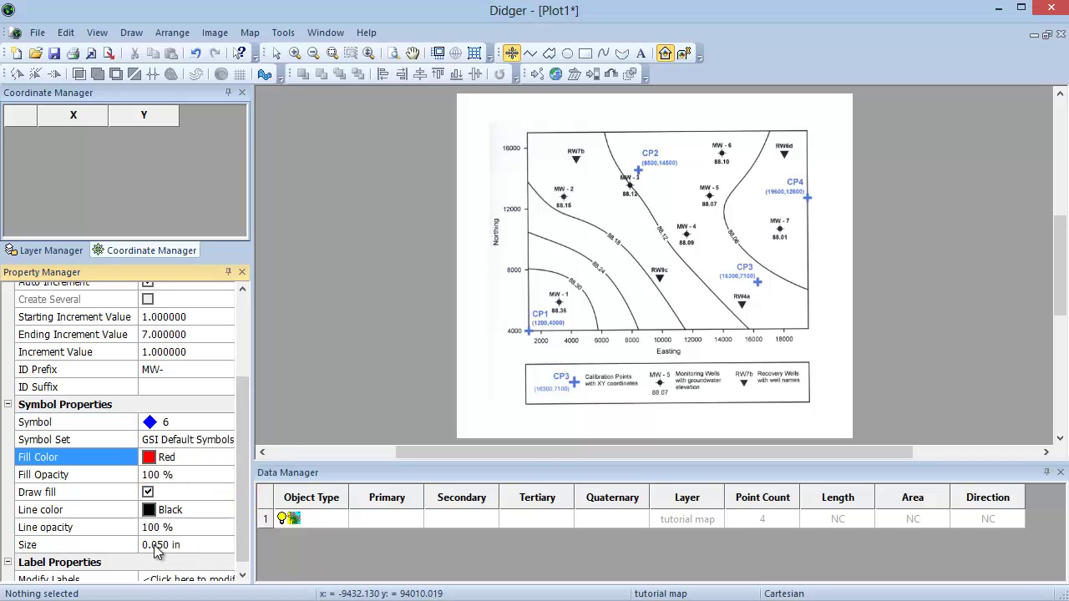
pyautogui.click(163, 544)
pyautogui.write('0.15')
pyautogui.press('Return')
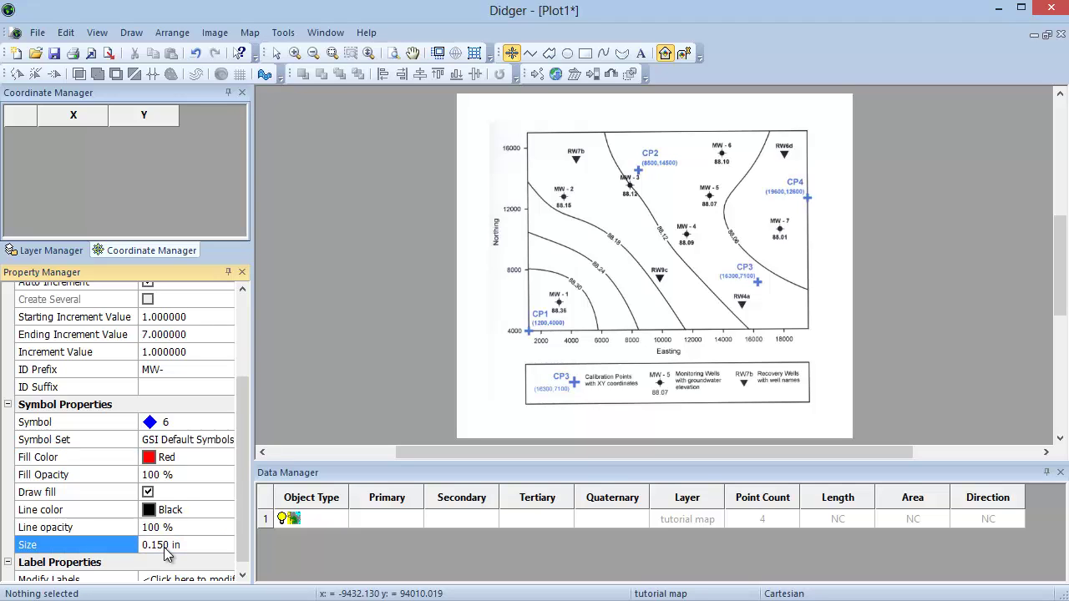
pyautogui.click(242, 574)
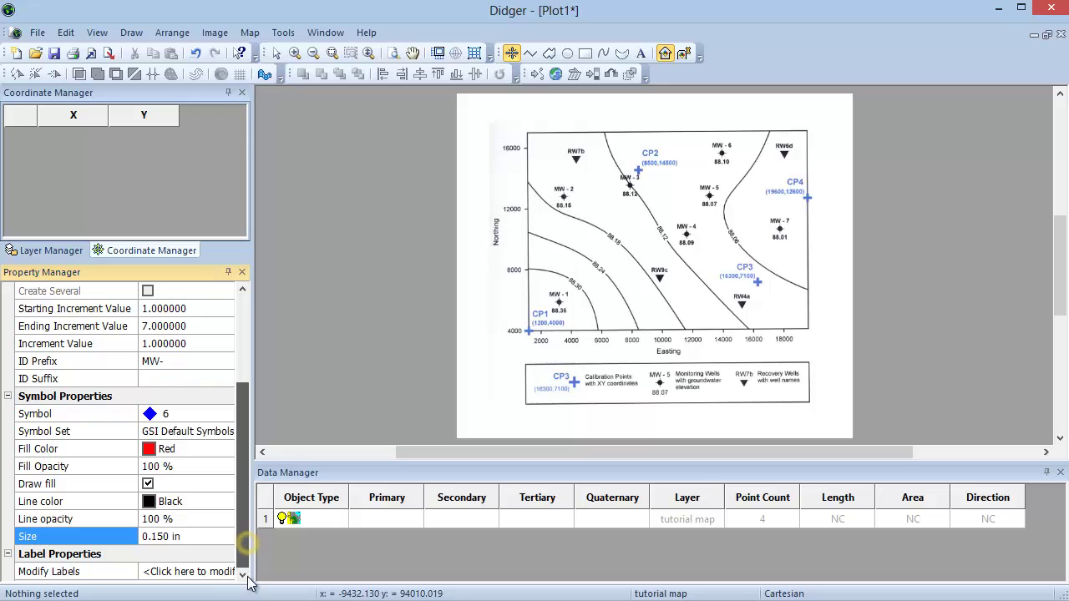
# Set the point labels to display the Primary field.
pyautogui.click(177, 573)
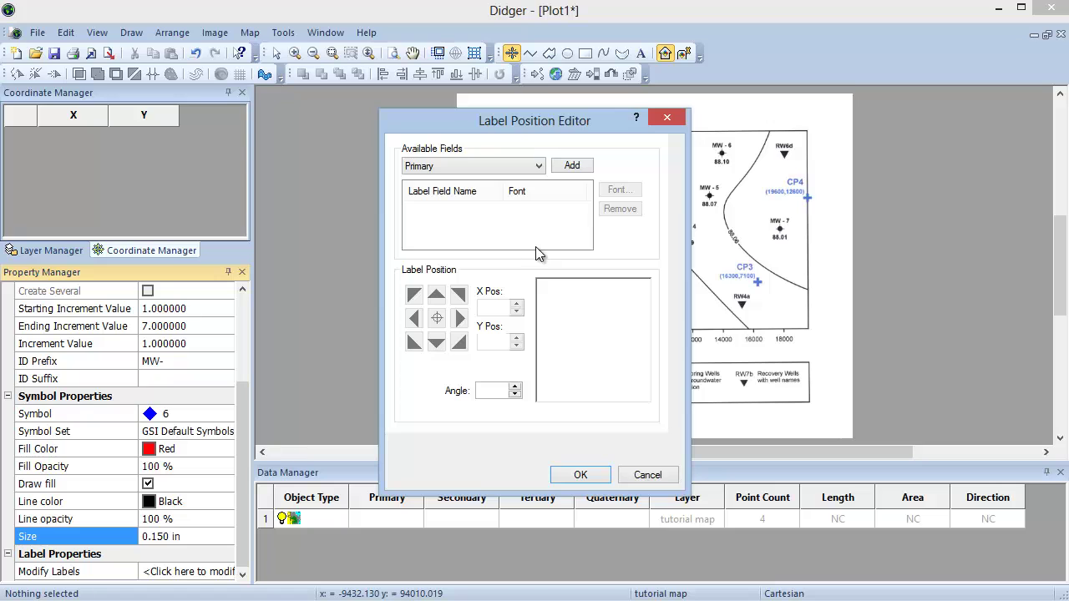
pyautogui.click(536, 166)
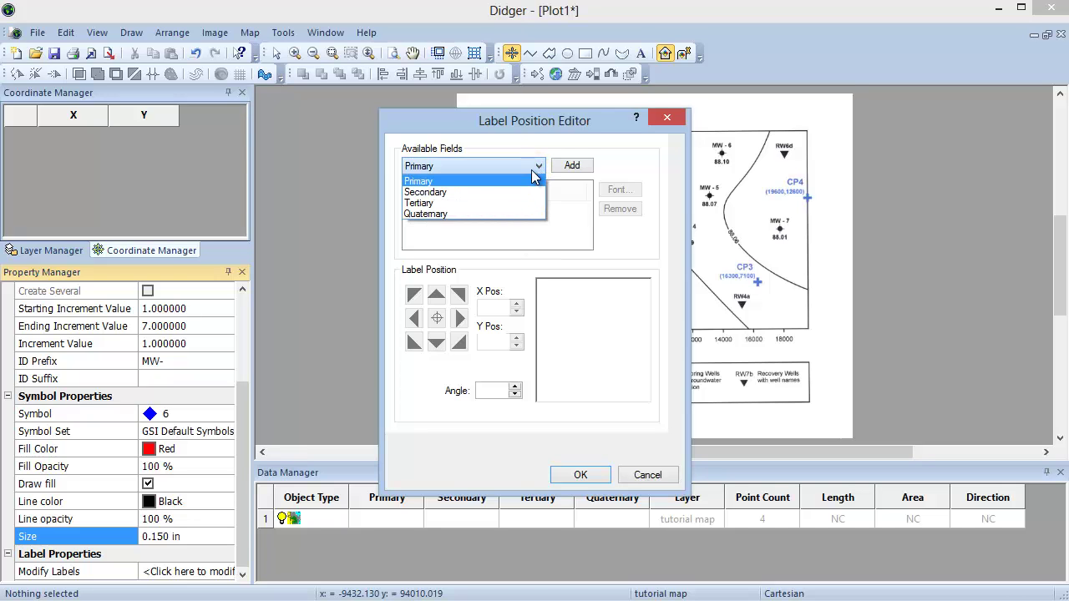
pyautogui.click(531, 180)
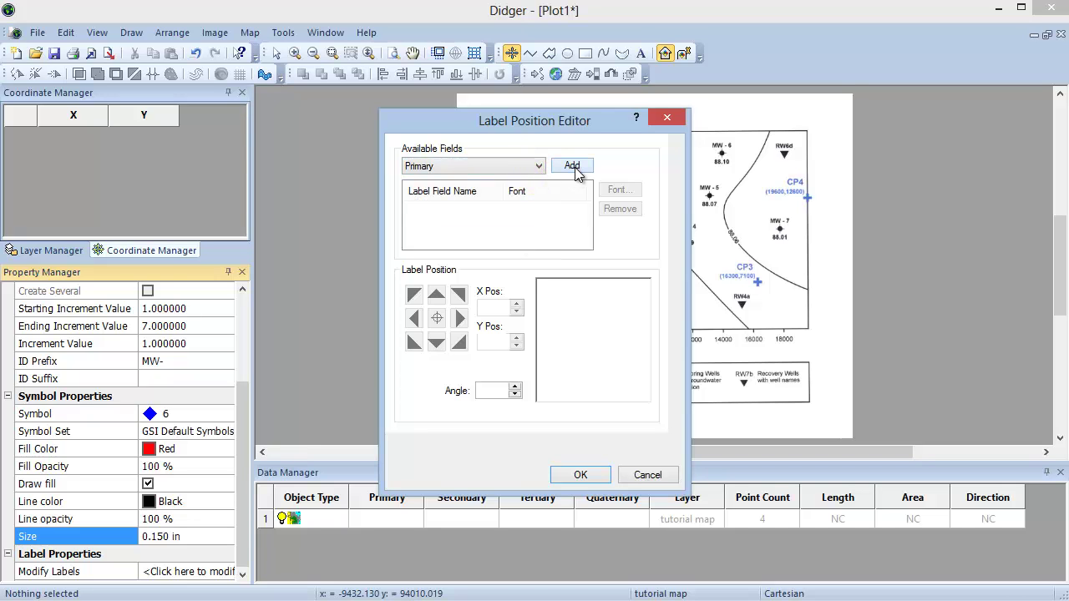
pyautogui.click(572, 167)
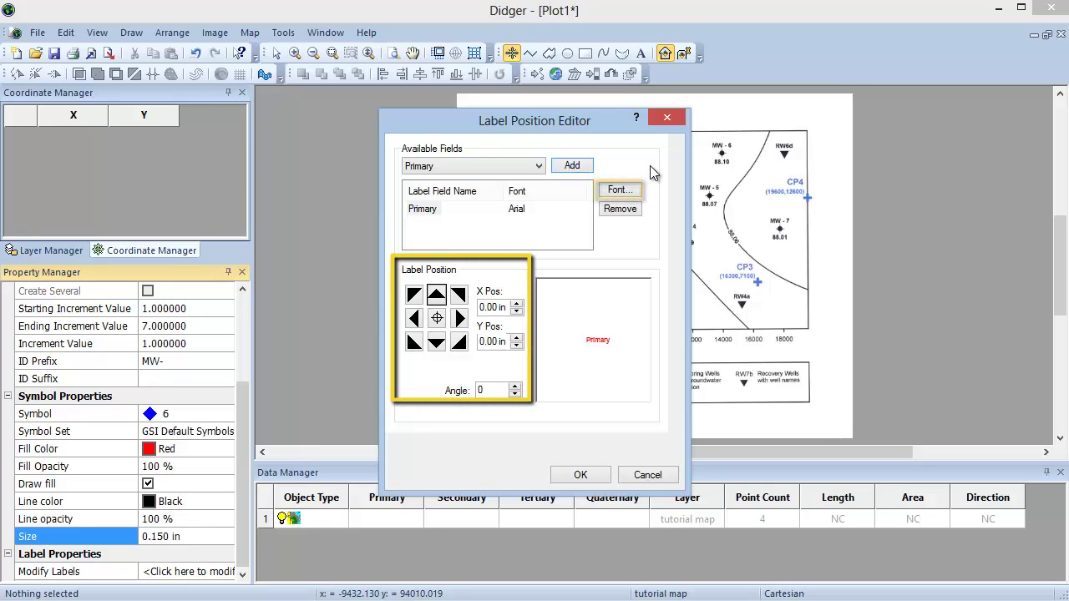
pyautogui.click(576, 475)
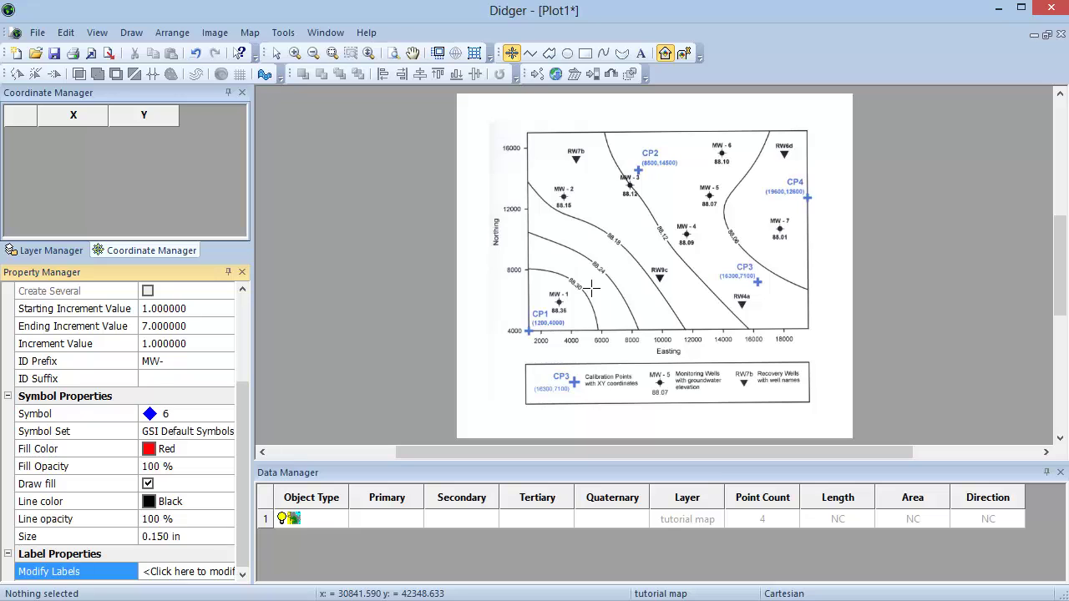
# Digitize a point on each well, MW-1 through MW-7.
pyautogui.click(558, 302)
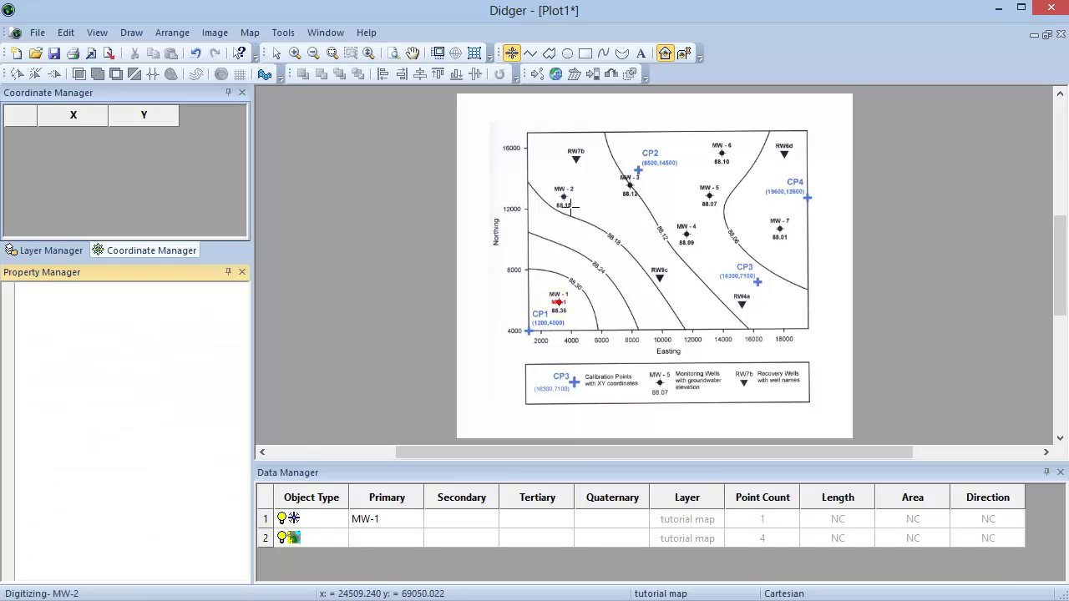
pyautogui.click(562, 196)
pyautogui.click(630, 185)
pyautogui.click(685, 234)
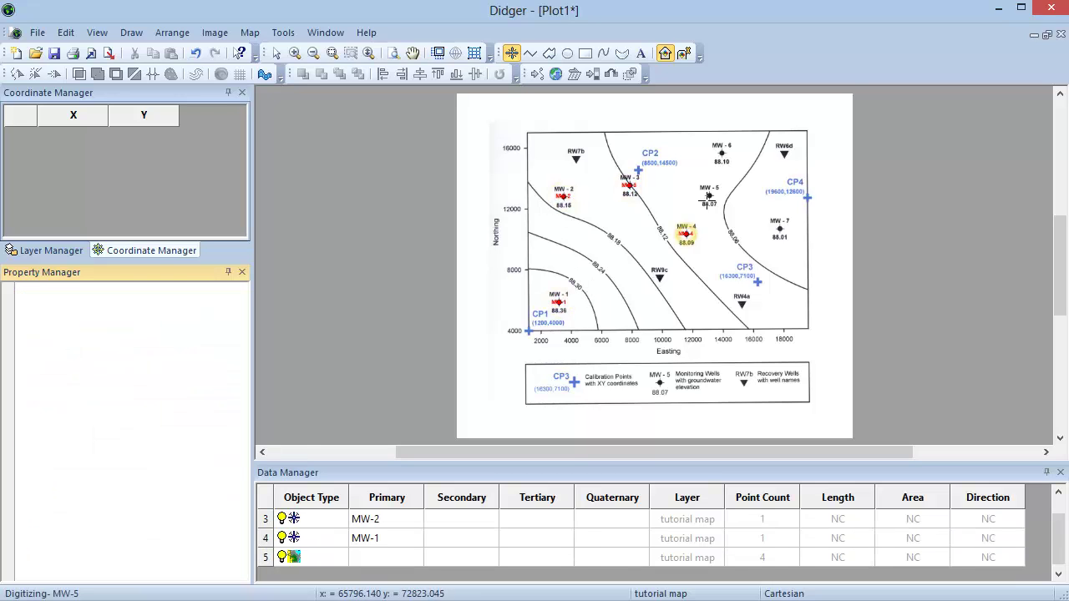
pyautogui.click(707, 194)
pyautogui.click(720, 153)
pyautogui.click(779, 229)
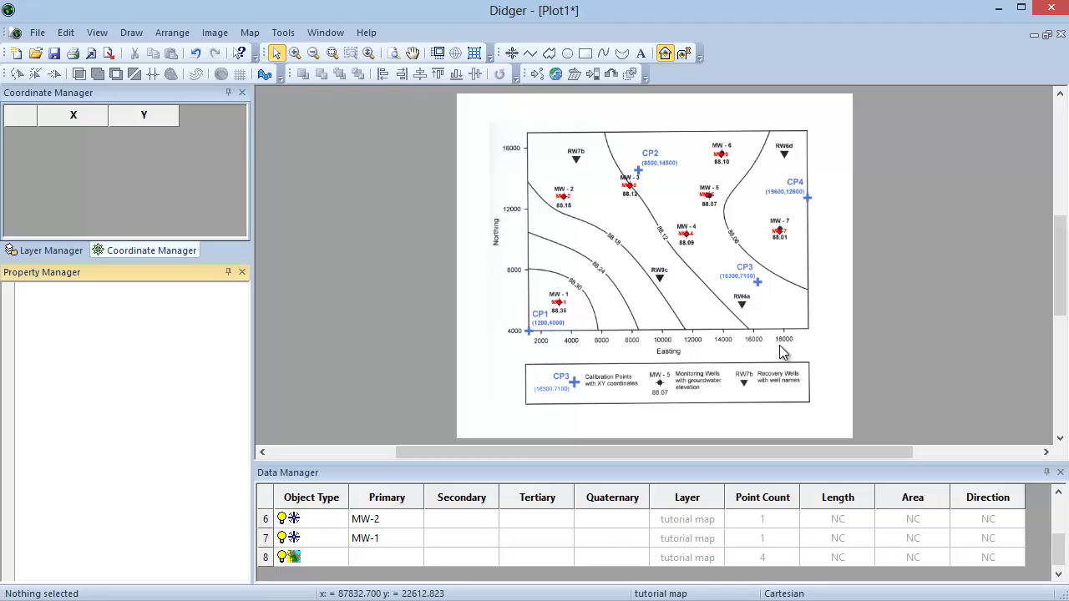
# Select all seven well points and set their Secondary value to Example.
pyautogui.keyDown('shift'); pyautogui.click(376, 542); pyautogui.keyUp('shift')
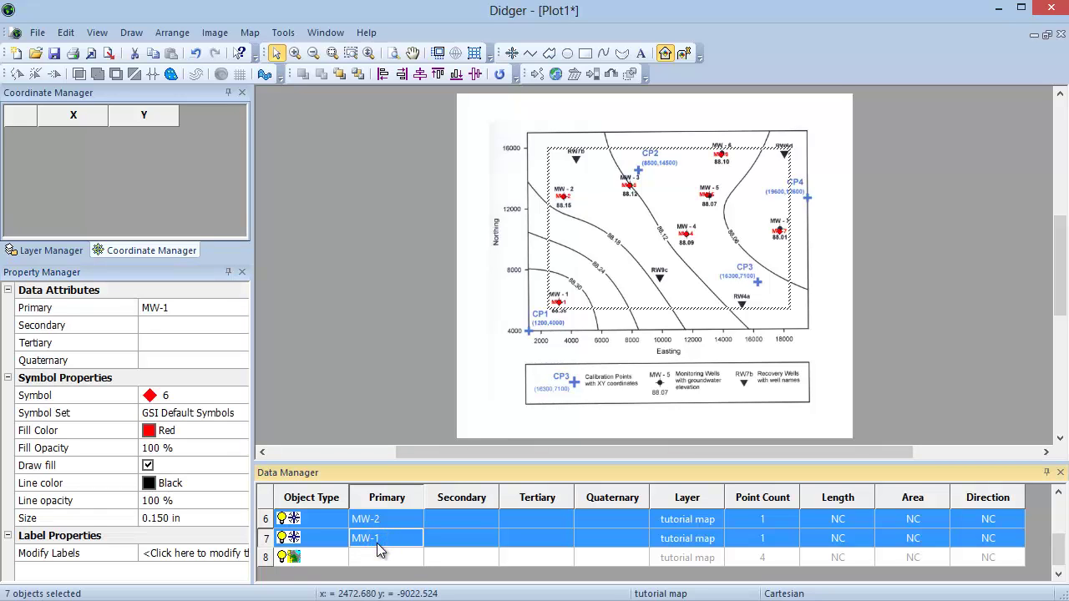
pyautogui.click(165, 324)
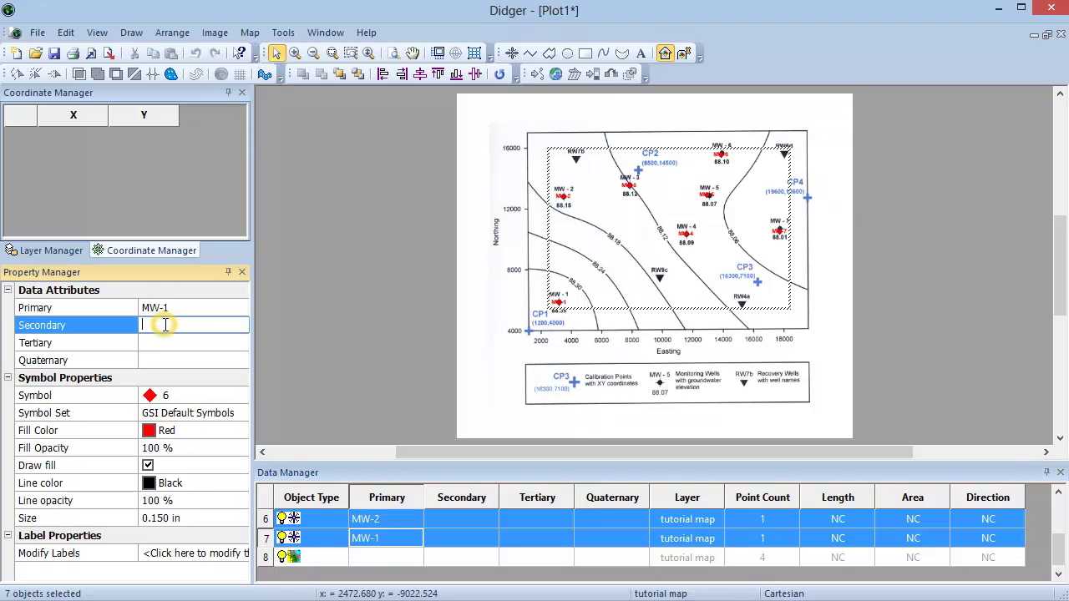
pyautogui.write('Example')
pyautogui.press('Return')
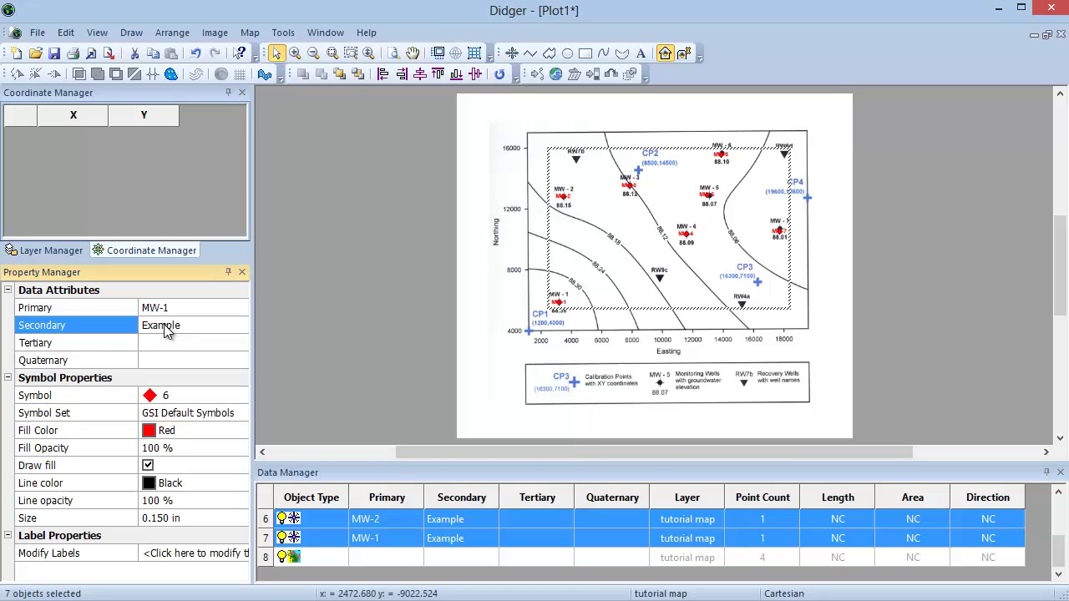
# Change the well symbols to blue-filled crosses (symbol 2) sized 0.300 in.
pyautogui.click(163, 395)
pyautogui.click(203, 452)
pyautogui.click(194, 430)
pyautogui.click(192, 476)
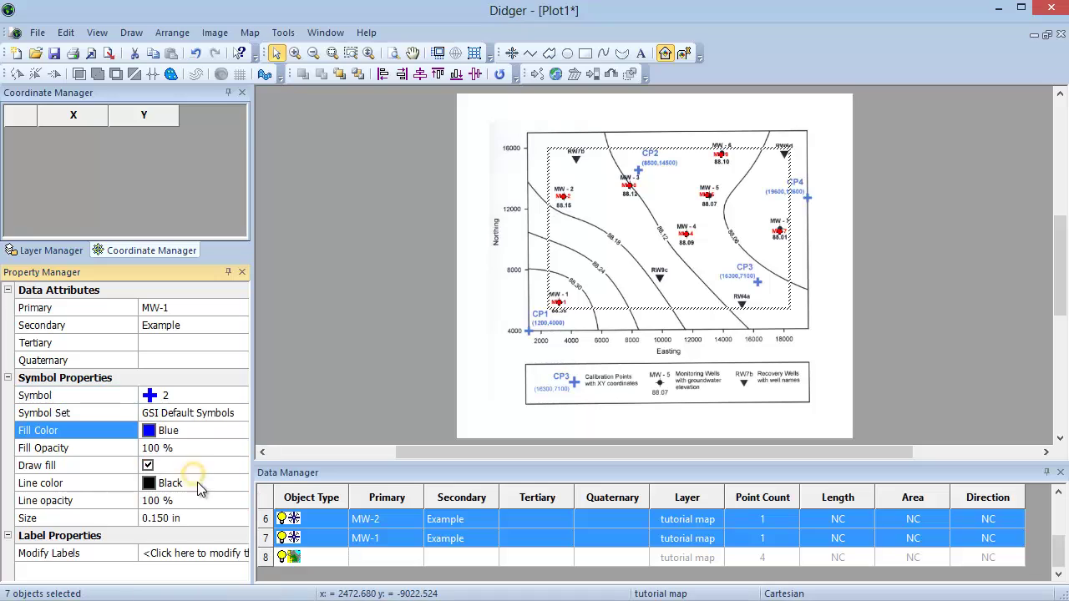
pyautogui.click(163, 517)
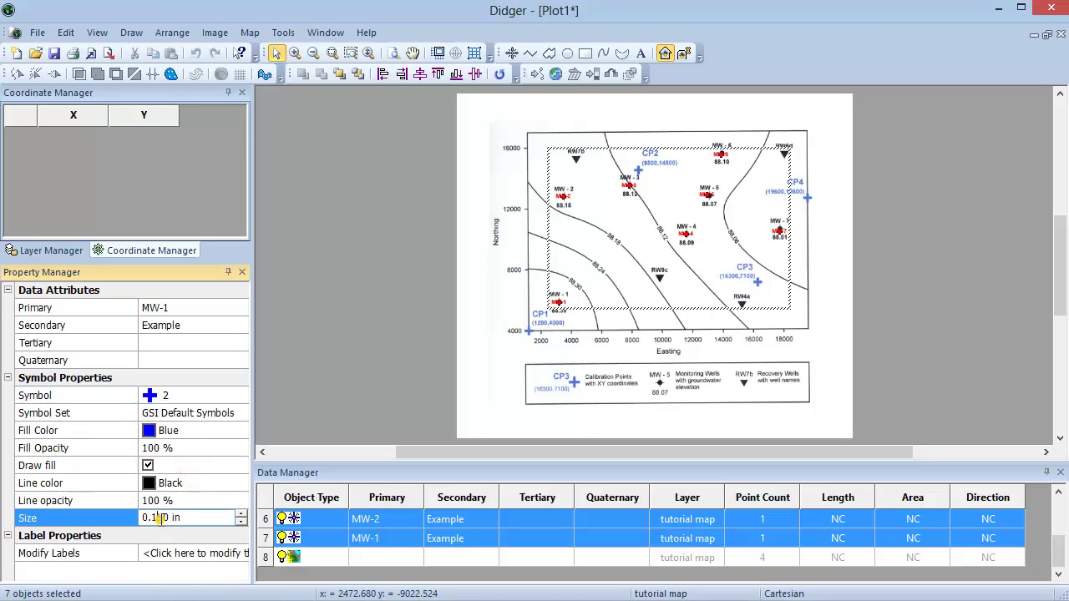
pyautogui.write('0.3')
pyautogui.press('Return')
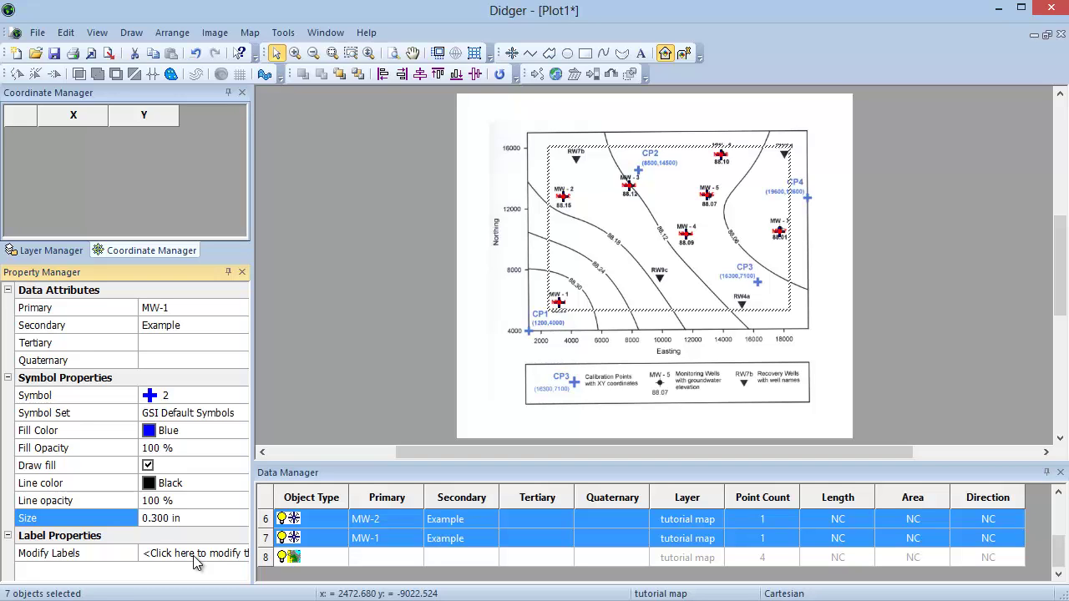
# Add a Primary label field to the wells, positioned top-centre above the symbol.
pyautogui.click(194, 558)
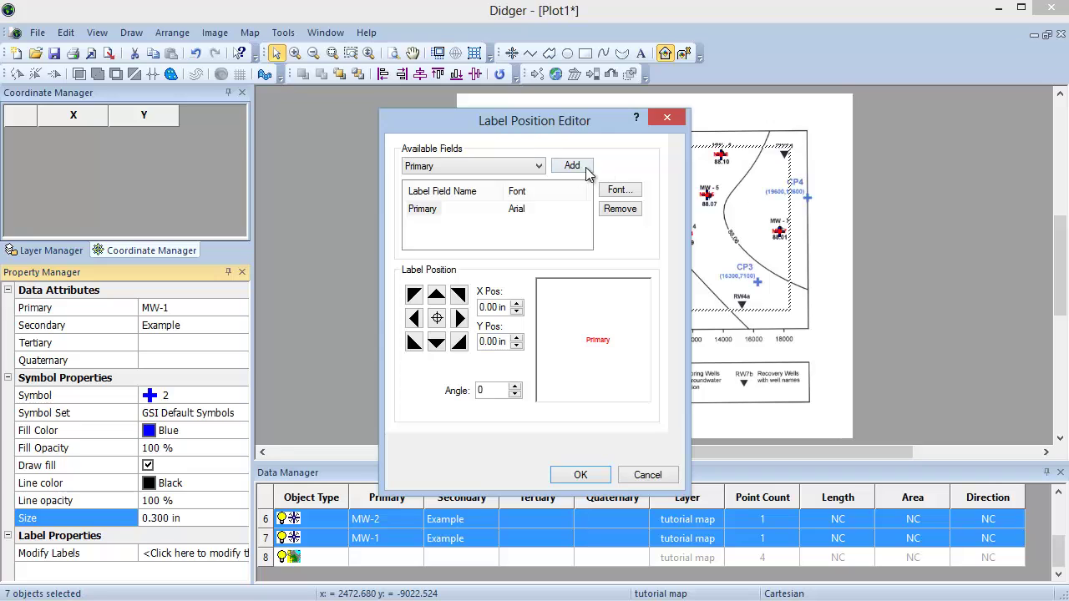
pyautogui.click(538, 167)
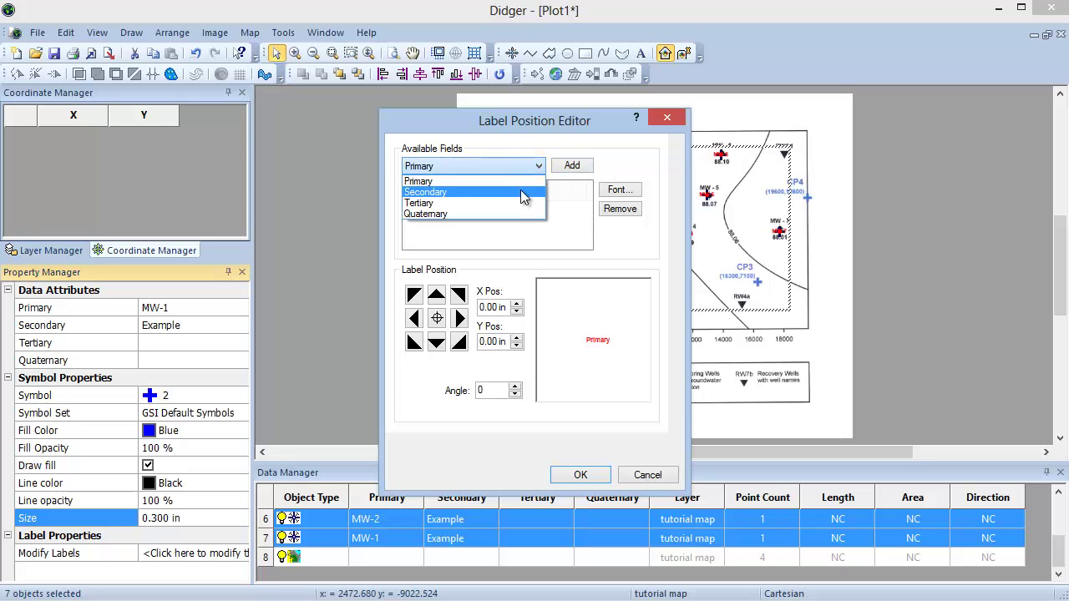
pyautogui.click(526, 180)
pyautogui.click(575, 166)
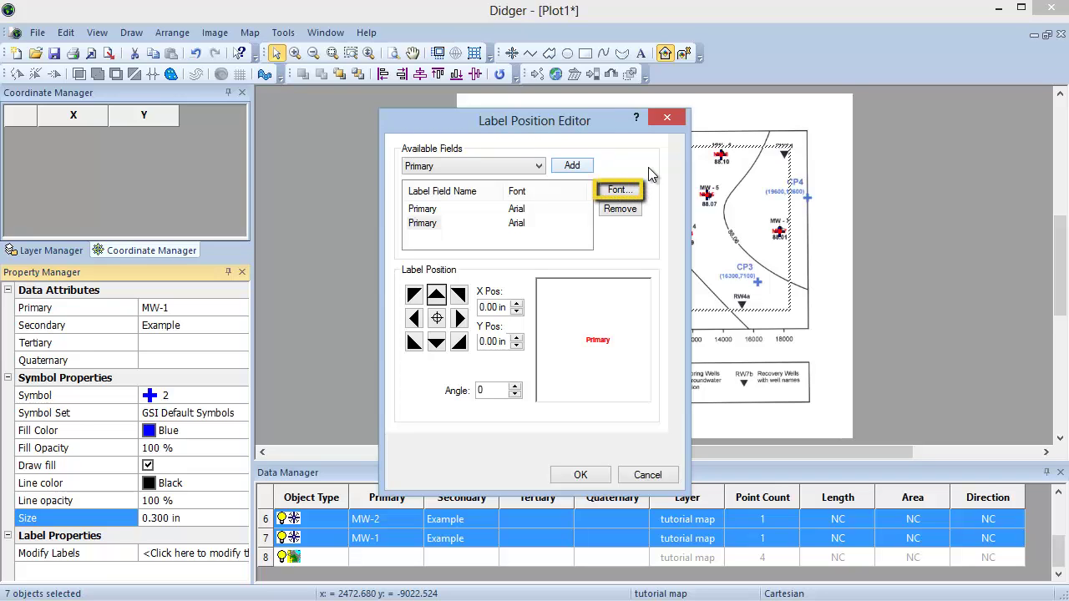
pyautogui.click(443, 302)
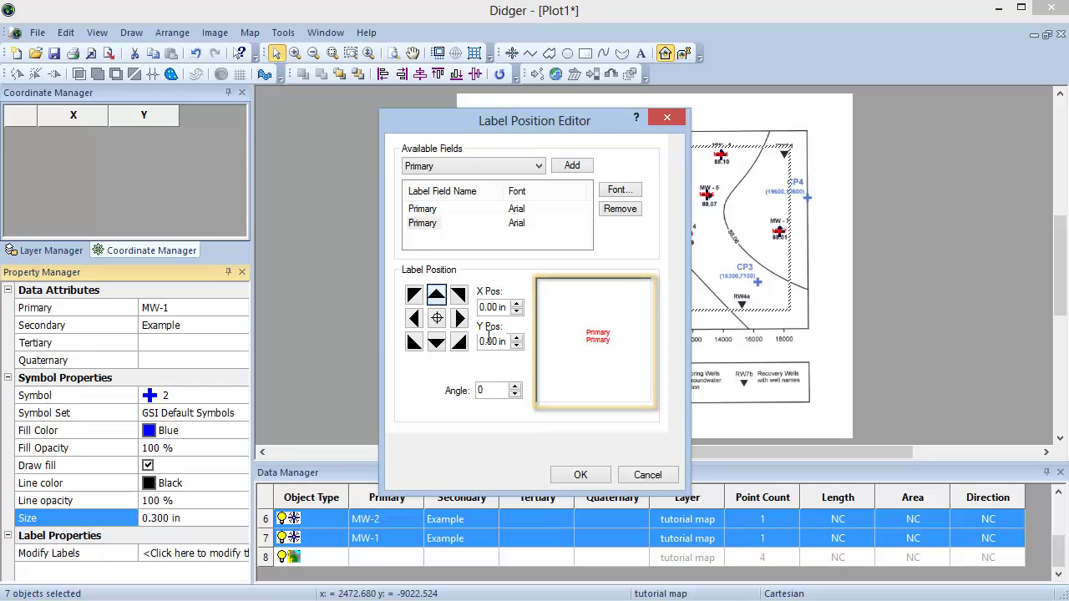
pyautogui.click(580, 475)
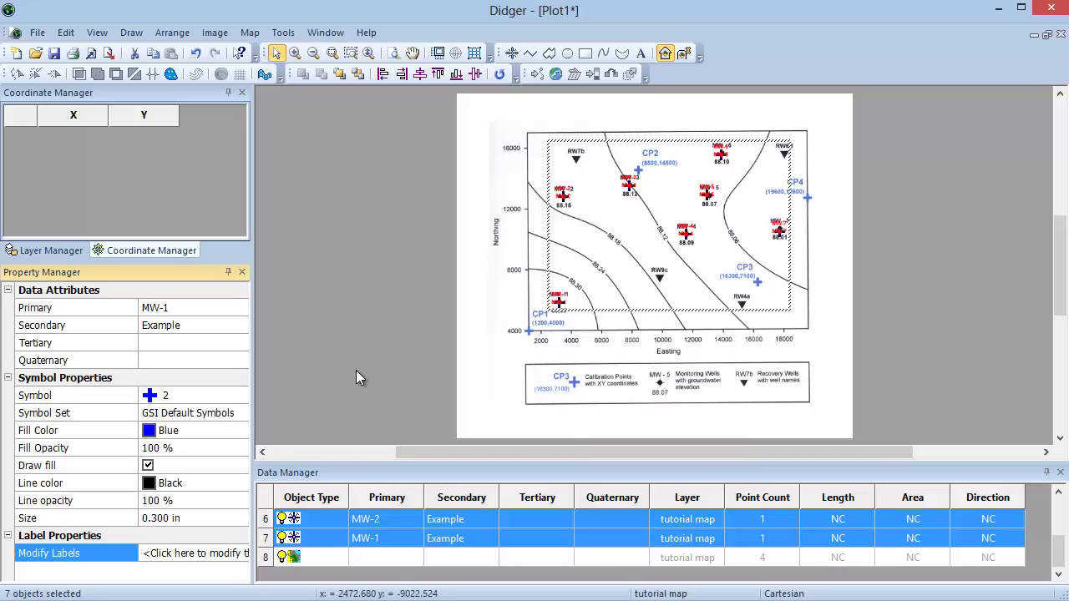
# Switch to the Polyline tool with Create Several enabled.
pyautogui.click(131, 33)
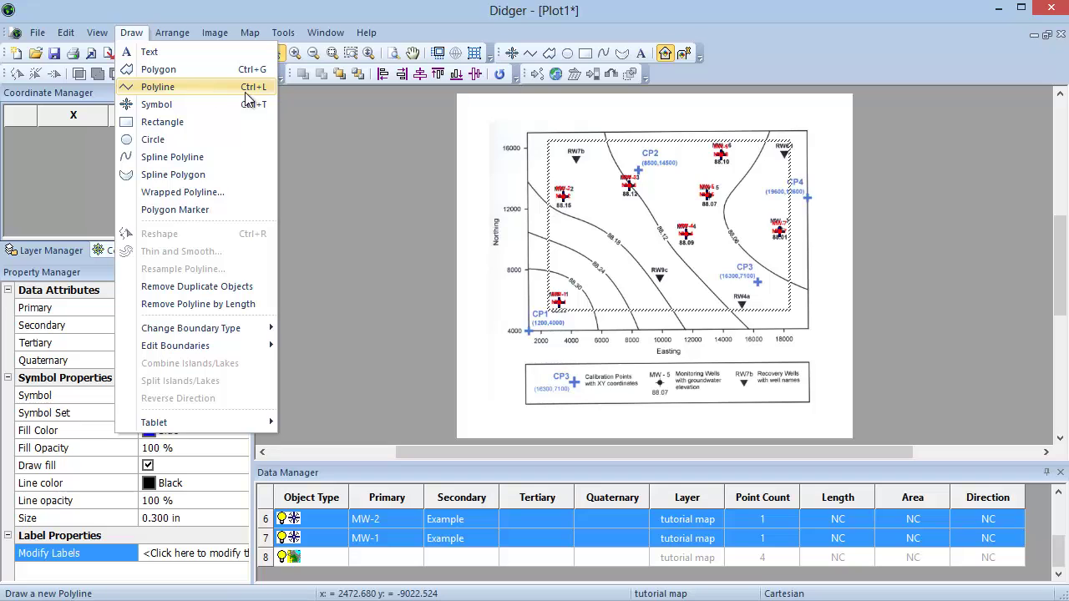
pyautogui.click(532, 55)
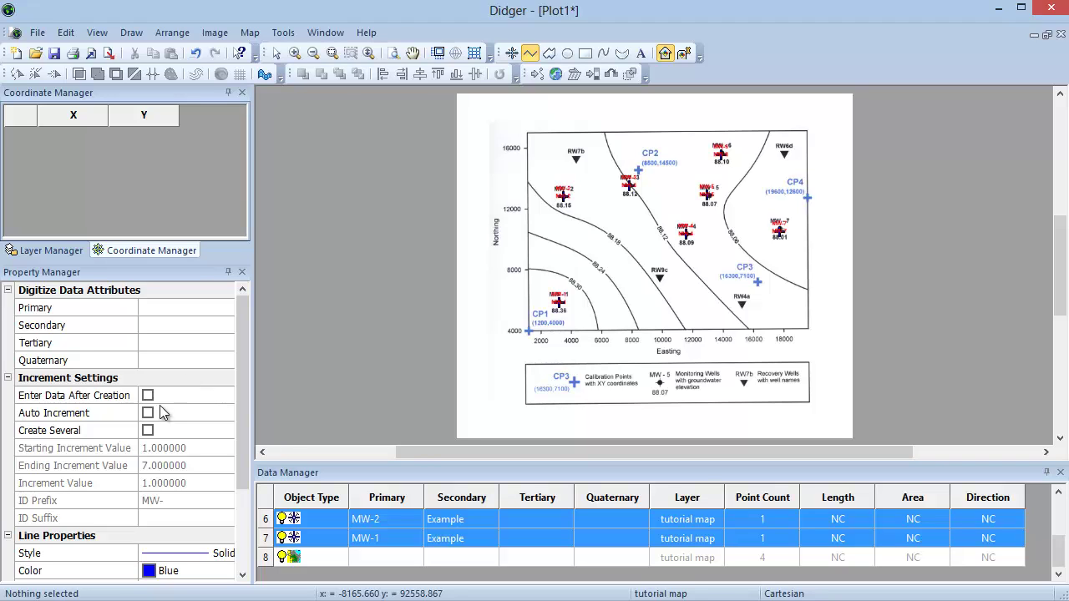
pyautogui.click(148, 431)
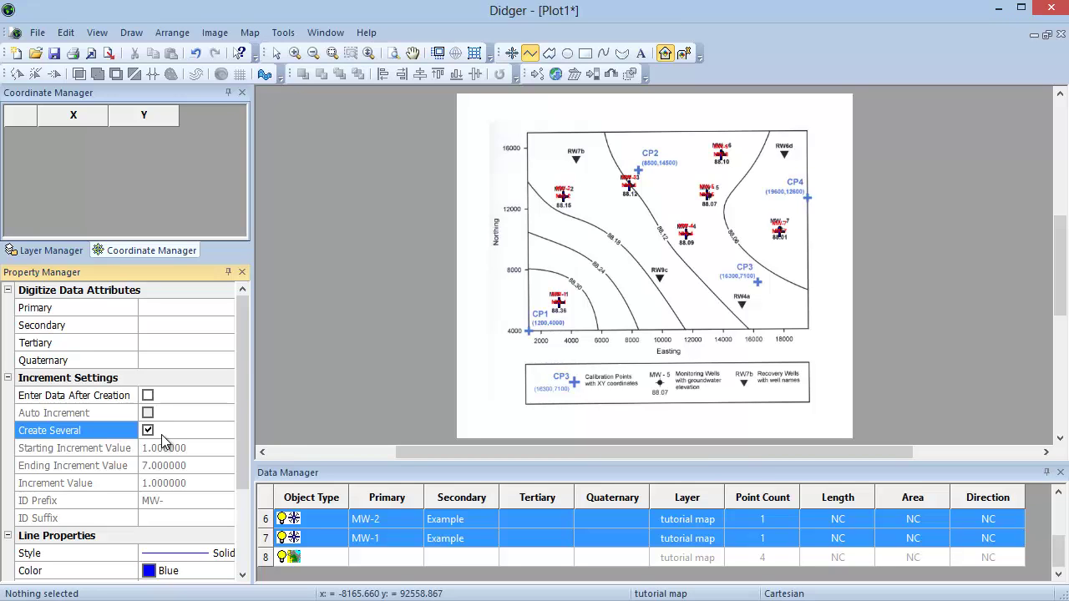
pyautogui.moveTo(241, 419); pyautogui.dragTo(242, 495)
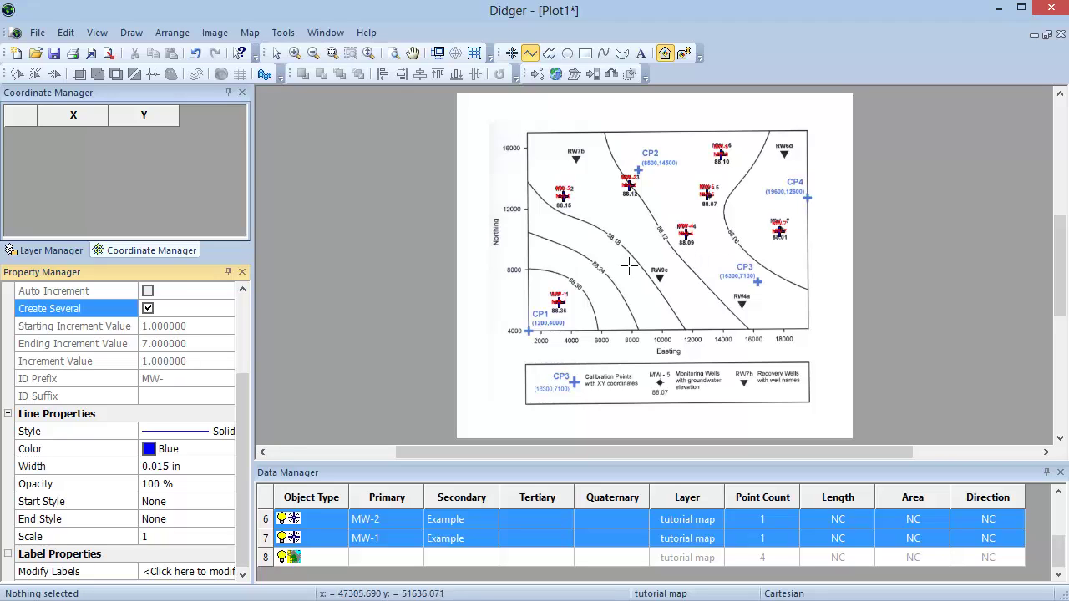
# Trace the lower-left contour line as a five-vertex polyline.
pyautogui.click(527, 267)
pyautogui.click(571, 264)
pyautogui.click(585, 296)
pyautogui.click(593, 316)
pyautogui.click(598, 330)
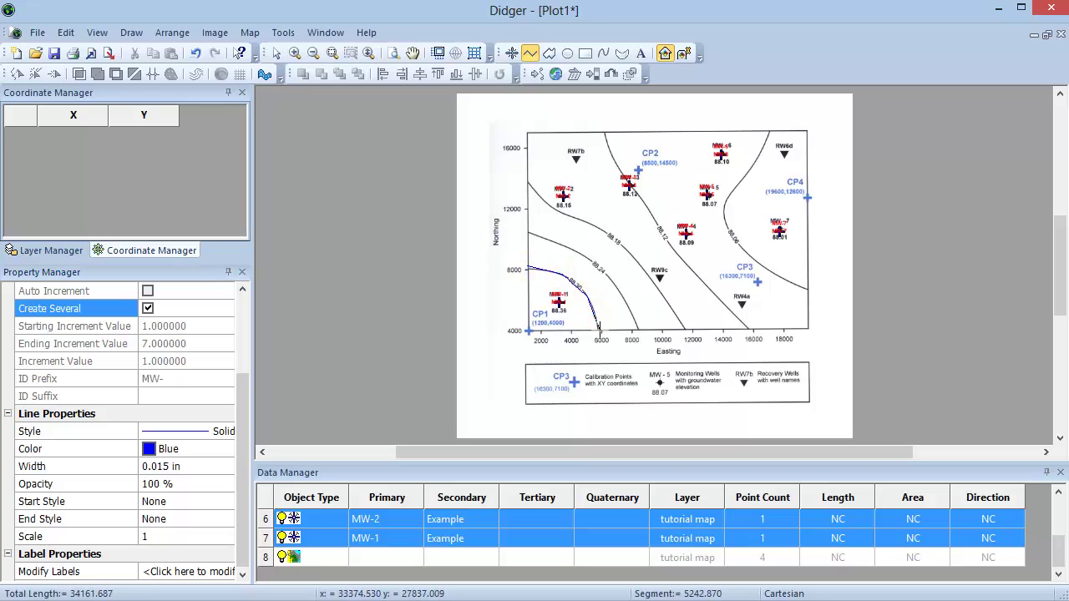
pyautogui.press('Return')
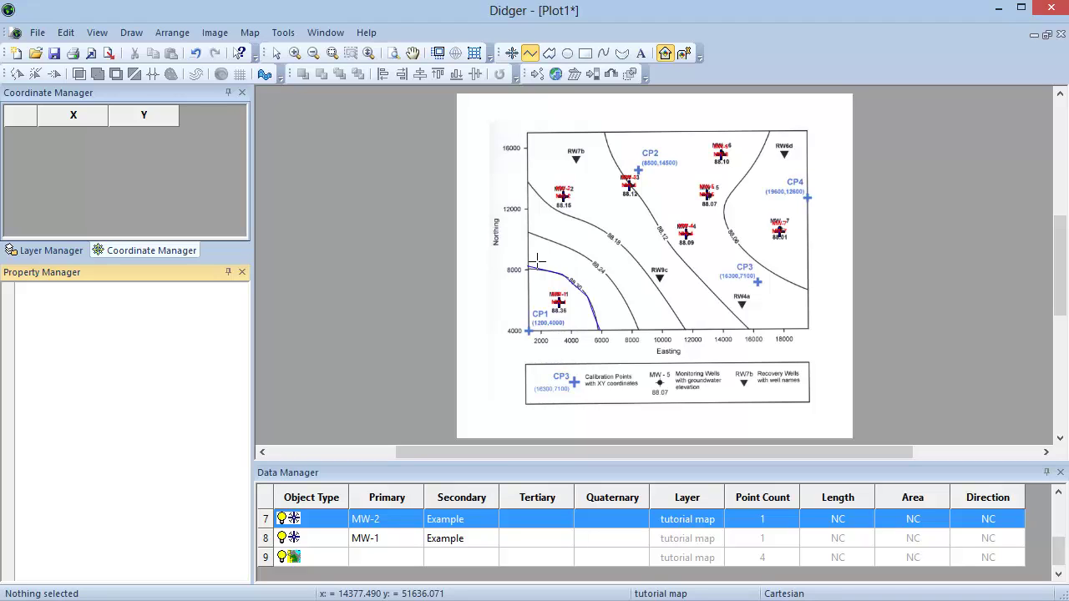
# Trace four more contours, including 88.18 and 88.12, then return to Select.
pyautogui.moveTo(527, 230)
pyautogui.mouseDown()
pyautogui.moveTo(597, 258)
pyautogui.moveTo(638, 337)
pyautogui.moveTo(561, 223)
pyautogui.moveTo(637, 334)
pyautogui.mouseUp()
pyautogui.press('Return')
pyautogui.moveTo(528, 179)
pyautogui.mouseDown()
pyautogui.moveTo(673, 307)
pyautogui.moveTo(685, 331)
pyautogui.mouseUp()
pyautogui.press('Return')
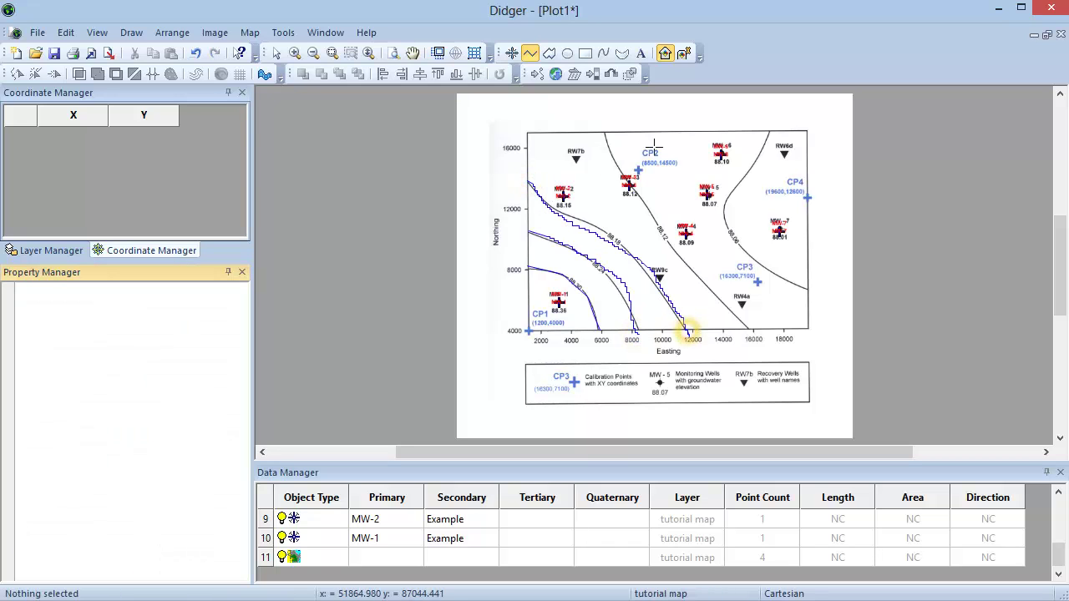
pyautogui.moveTo(604, 134)
pyautogui.mouseDown()
pyautogui.moveTo(701, 284)
pyautogui.moveTo(750, 330)
pyautogui.mouseUp()
pyautogui.press('Return')
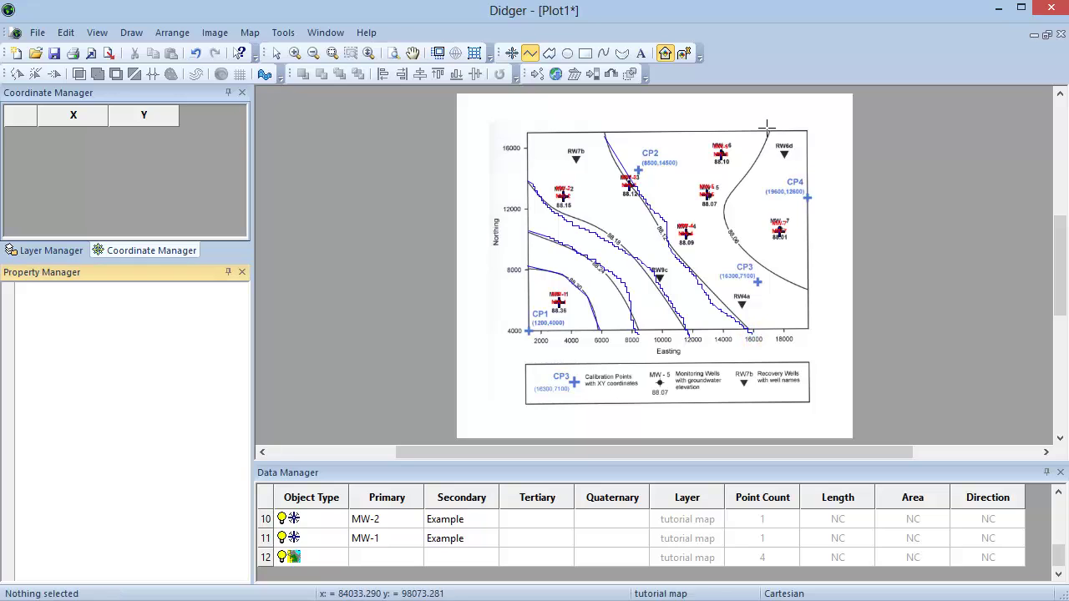
pyautogui.moveTo(767, 127)
pyautogui.mouseDown()
pyautogui.moveTo(722, 215)
pyautogui.moveTo(810, 293)
pyautogui.mouseUp()
pyautogui.press('Return')
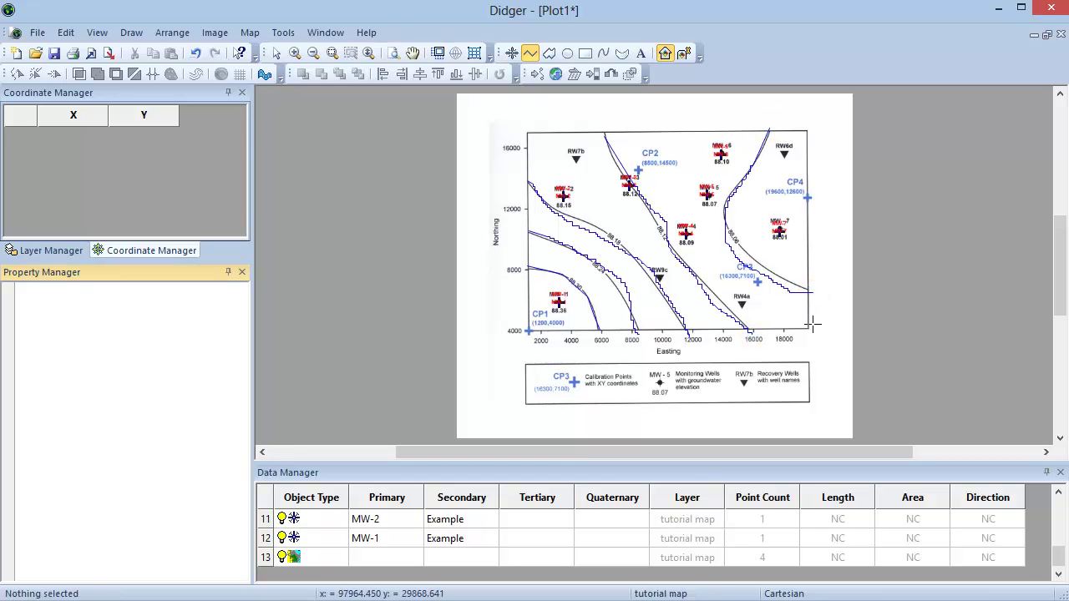
pyautogui.press('Escape')
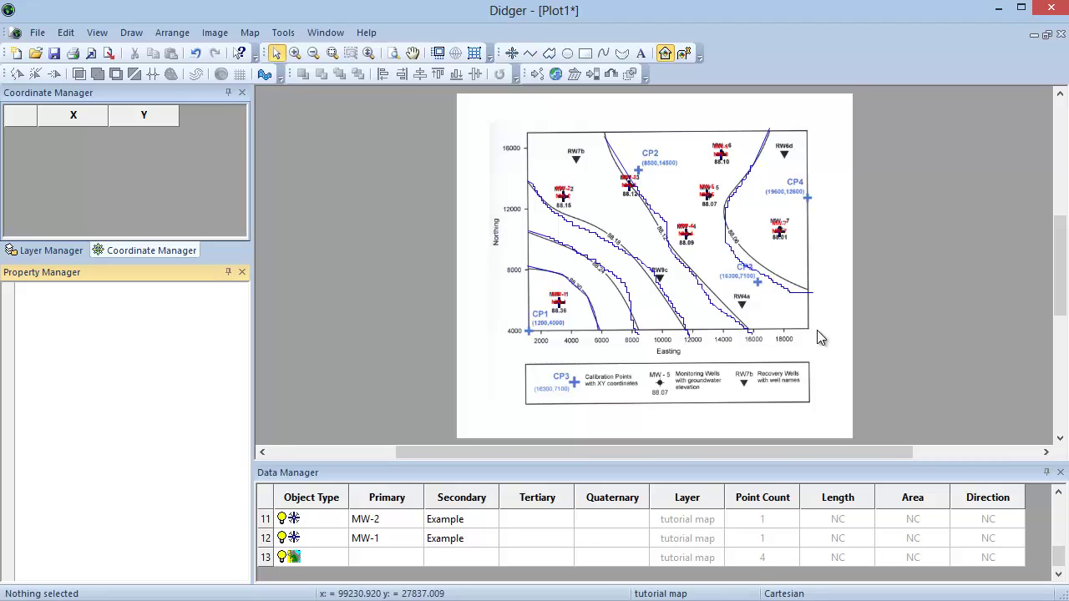
pyautogui.moveTo(1057, 556); pyautogui.dragTo(1059, 505)
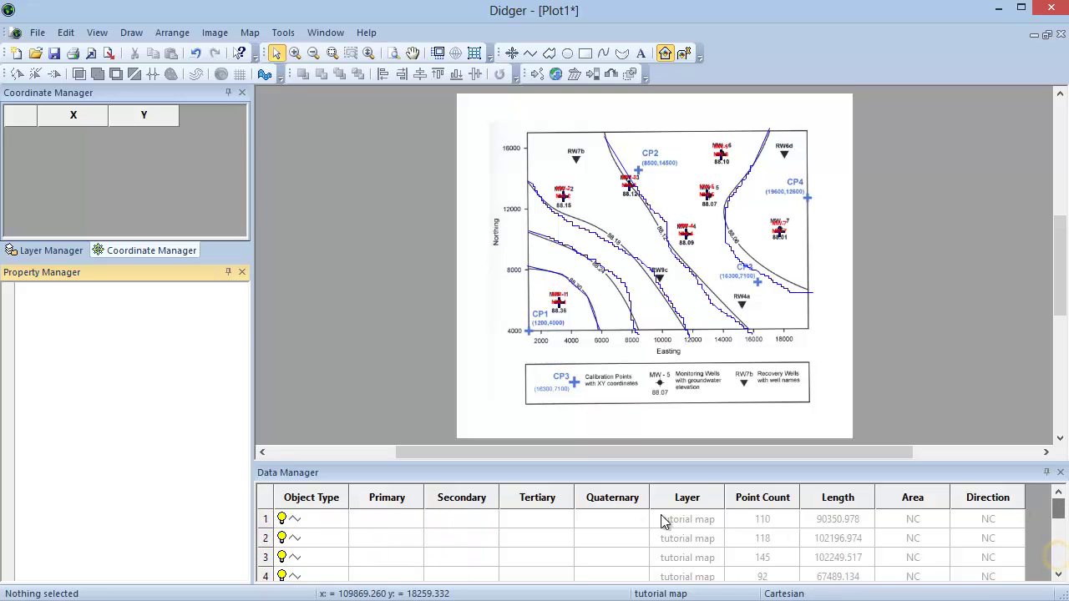
# Make the right-side traced contour polyline orange with a 0.05 in line width.
pyautogui.click(324, 519)
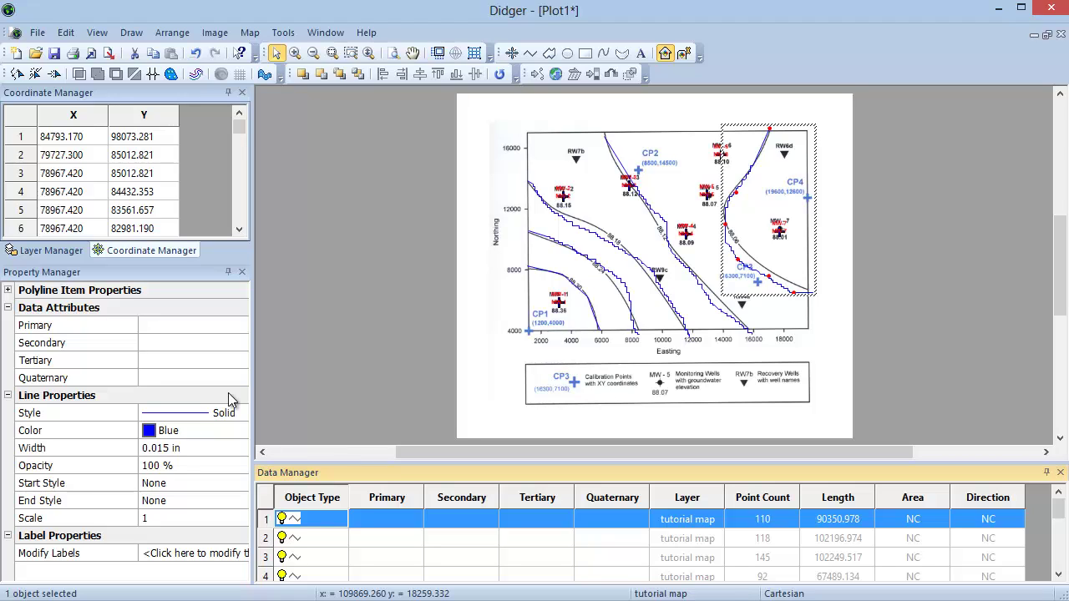
pyautogui.click(166, 430)
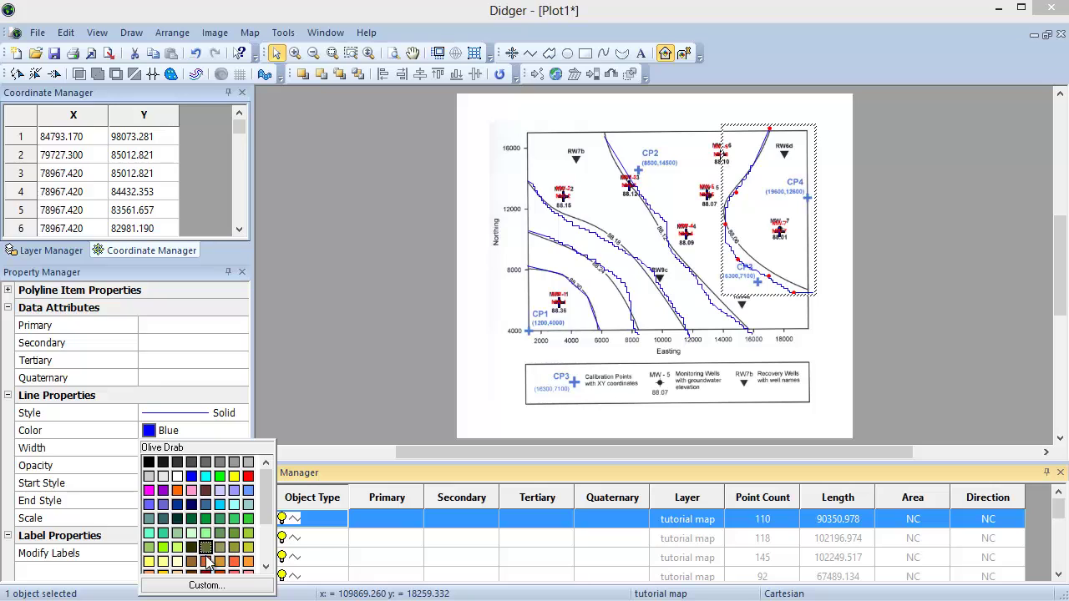
pyautogui.click(179, 490)
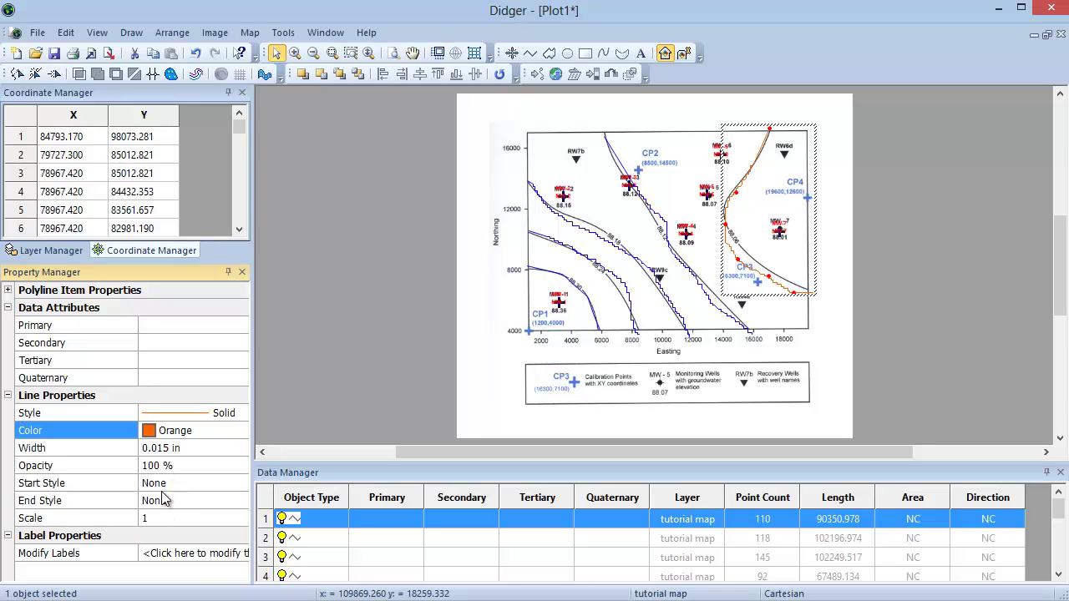
pyautogui.click(160, 447)
pyautogui.press('BackSpace')
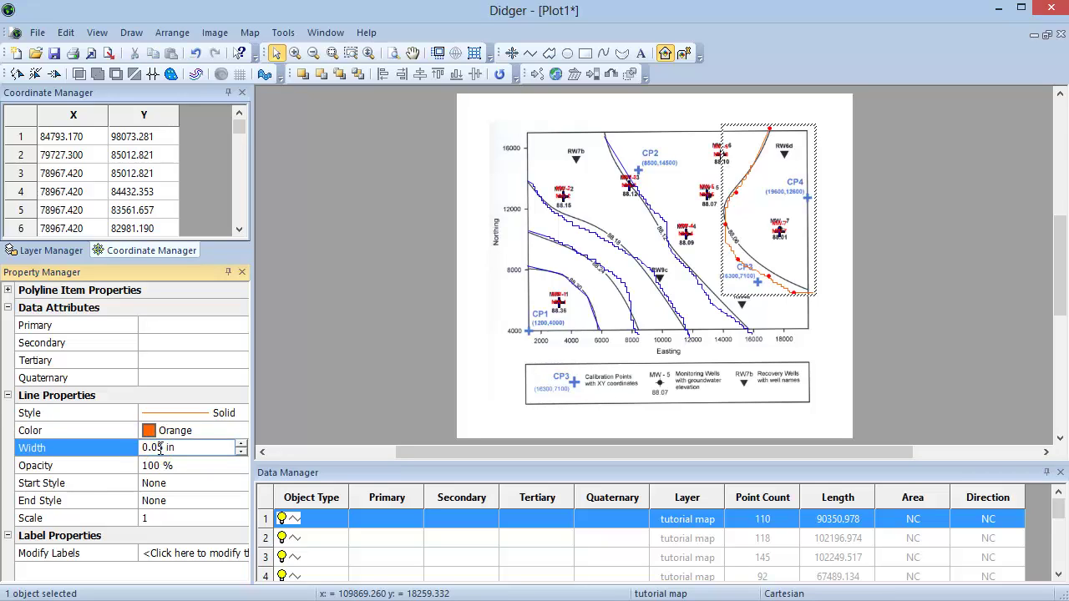
pyautogui.click(159, 448)
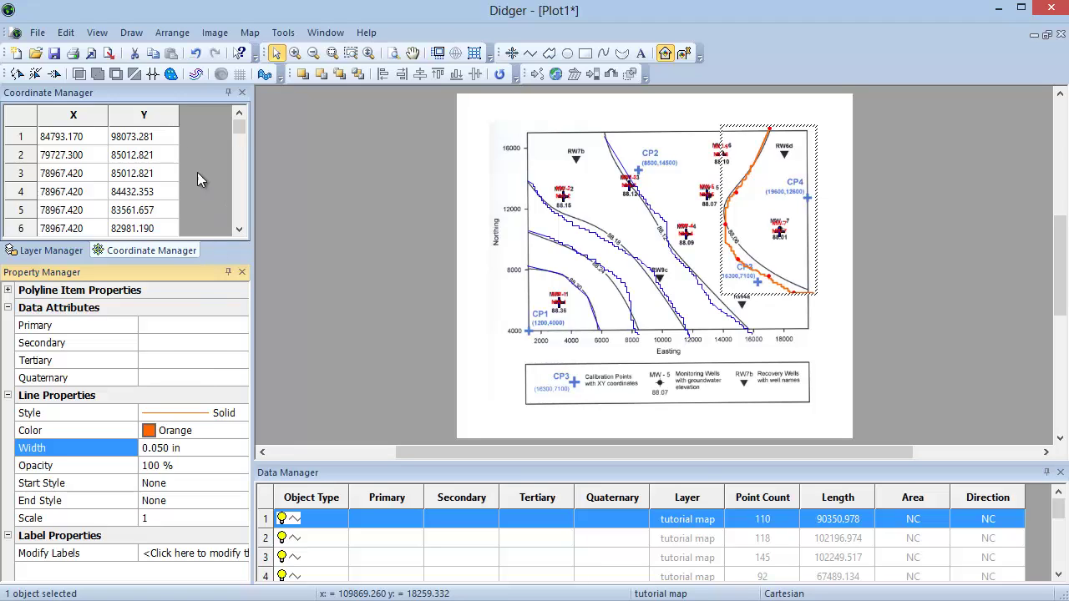
pyautogui.click(131, 33)
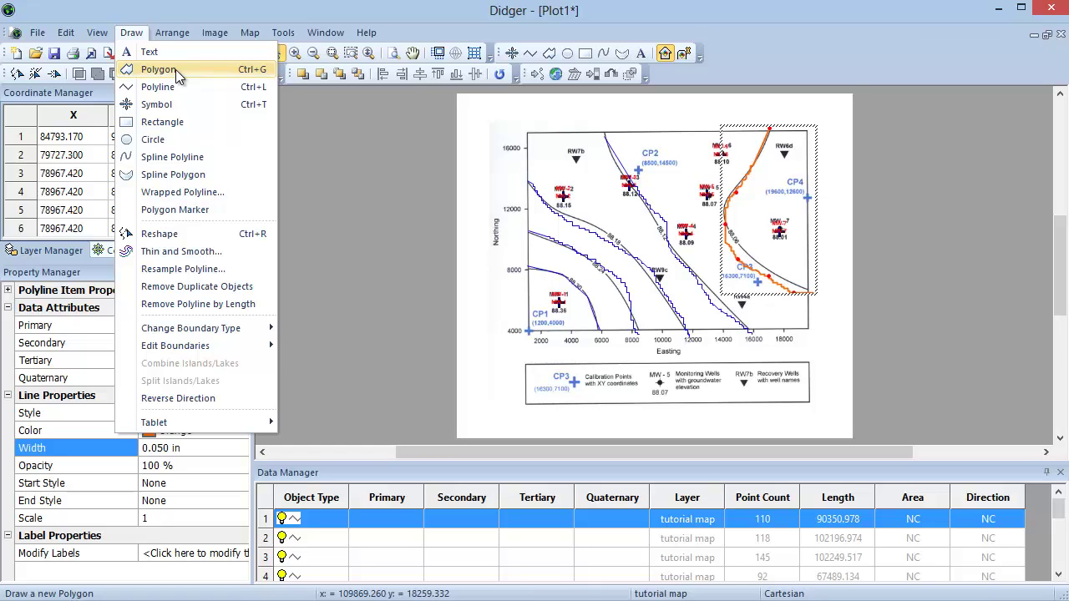
# Pick the Polygon tool for a single polygon, with a blue Crosshatch fill pattern.
pyautogui.click(551, 57)
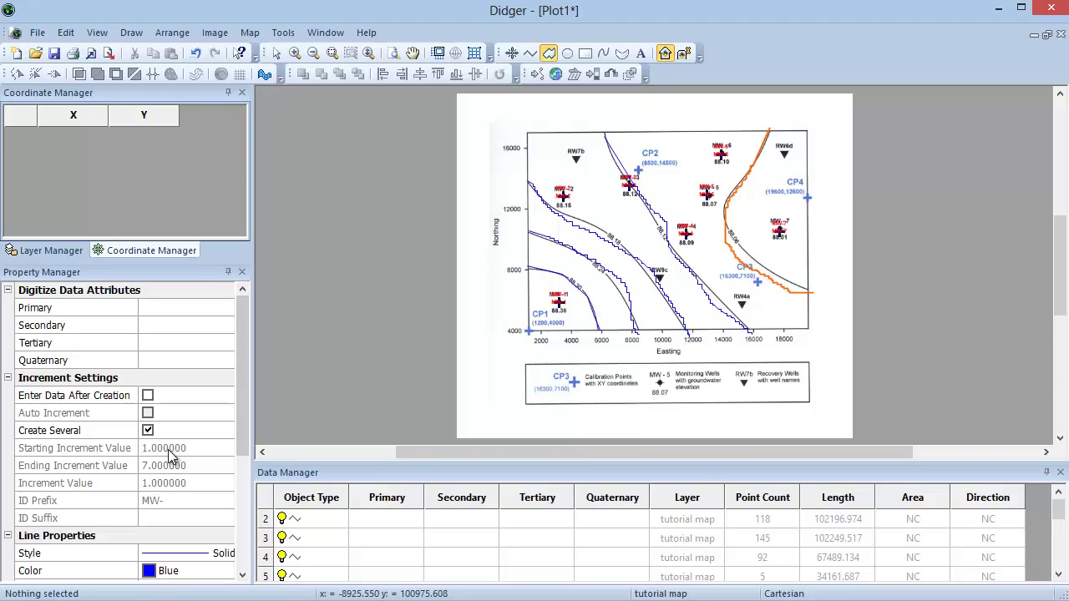
pyautogui.click(148, 430)
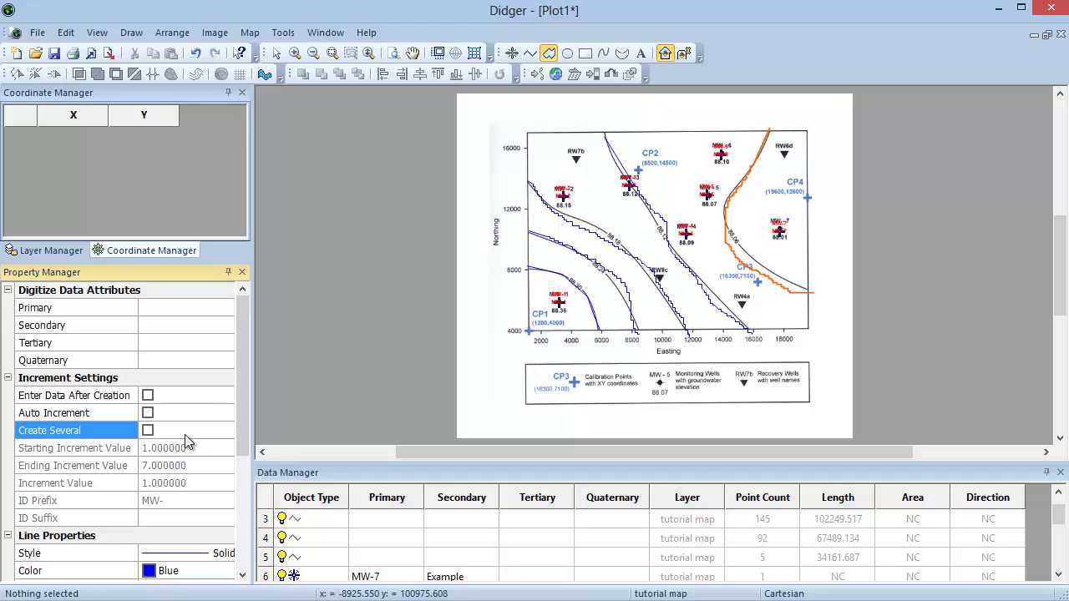
pyautogui.moveTo(245, 431); pyautogui.dragTo(239, 553)
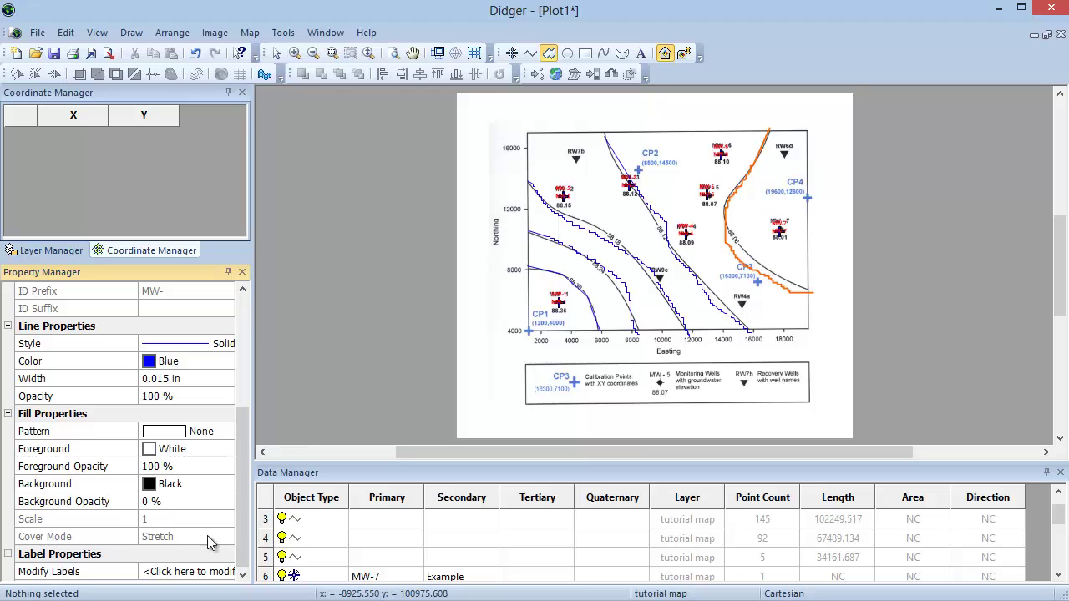
pyautogui.click(177, 436)
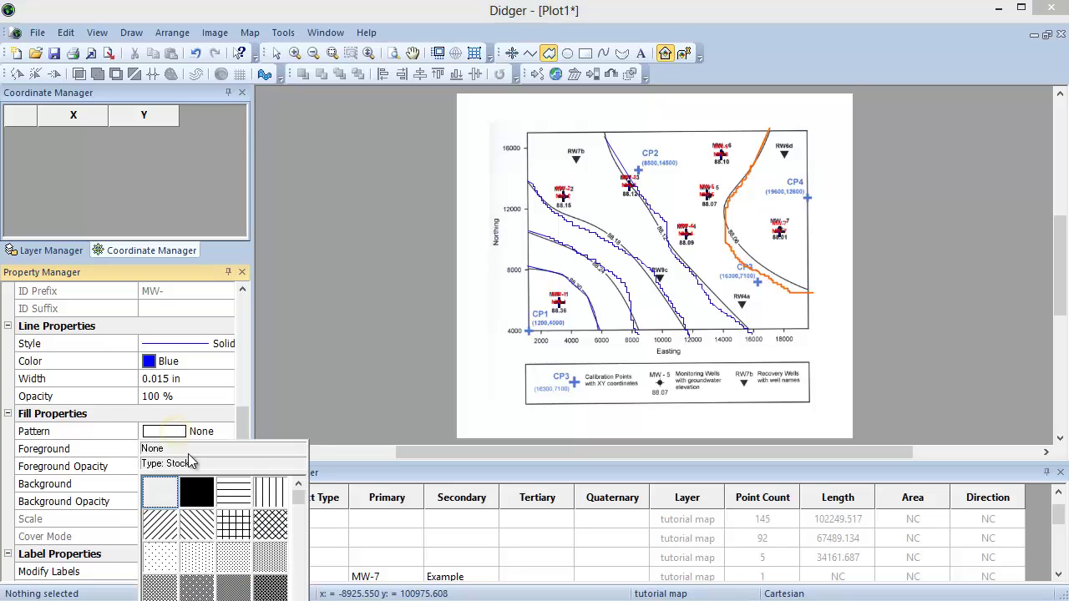
pyautogui.click(235, 526)
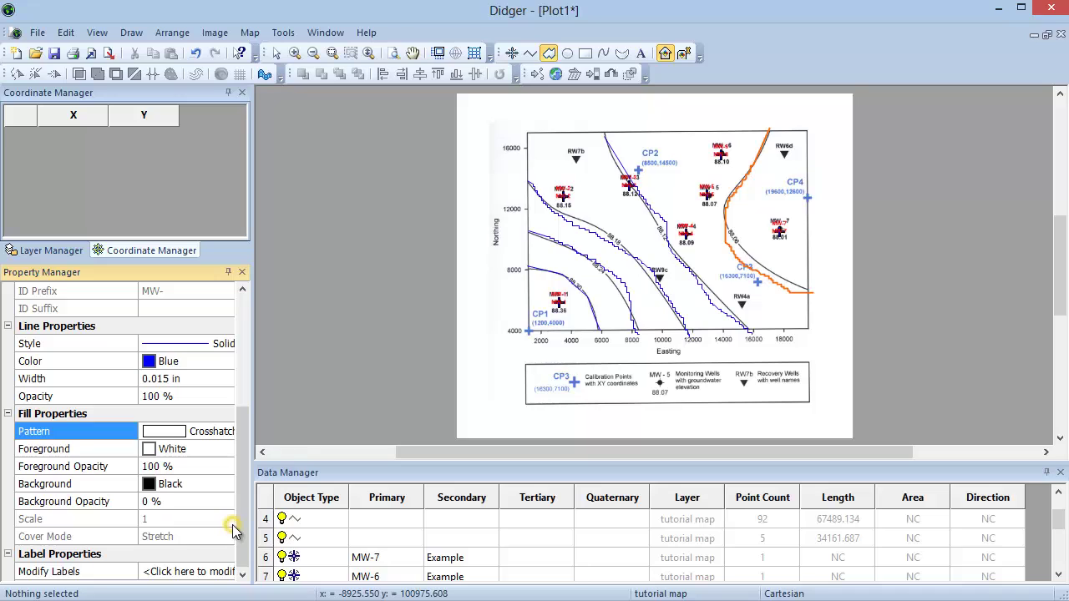
pyautogui.click(174, 448)
pyautogui.click(191, 495)
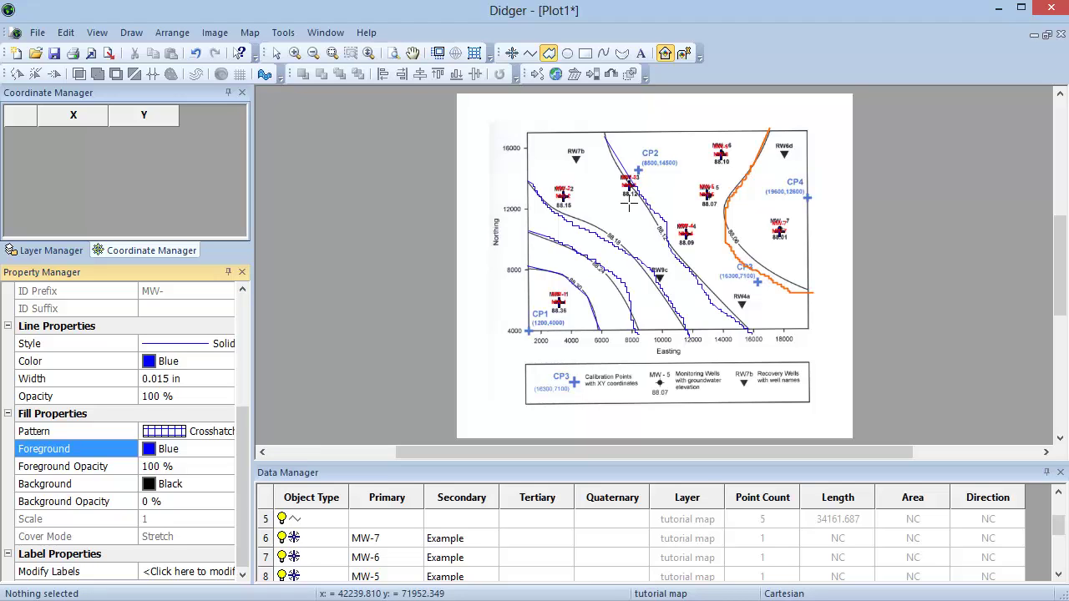
# Place polygon corners at wells MW-2, MW-3, MW-6, MW-7 and MW-4, closing at MW-1.
pyautogui.click(562, 197)
pyautogui.click(562, 194)
pyautogui.click(629, 181)
pyautogui.doubleClick(719, 155)
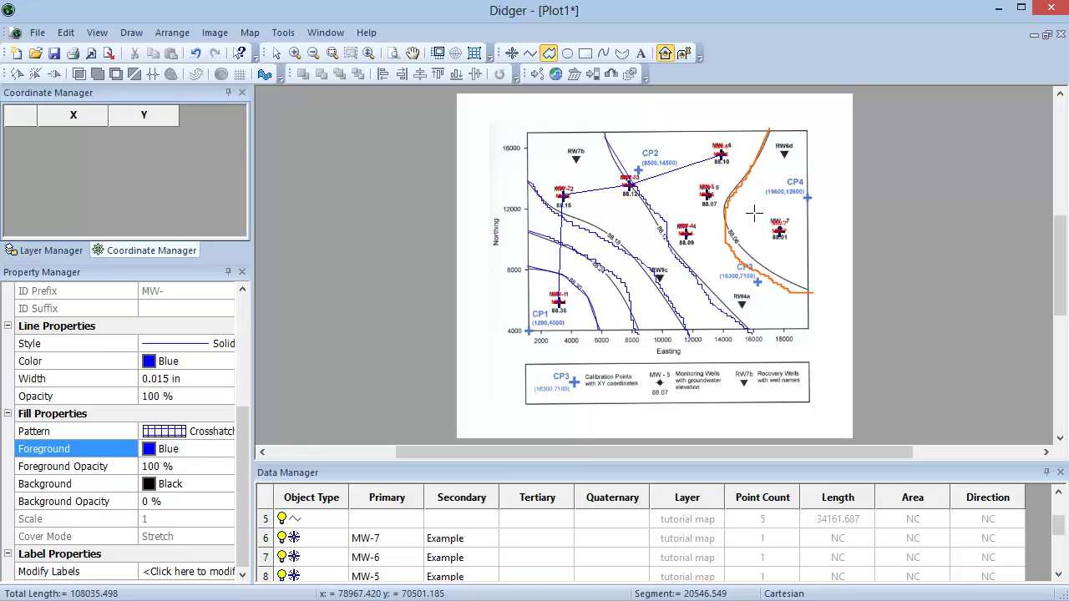
pyautogui.click(778, 232)
pyautogui.click(685, 234)
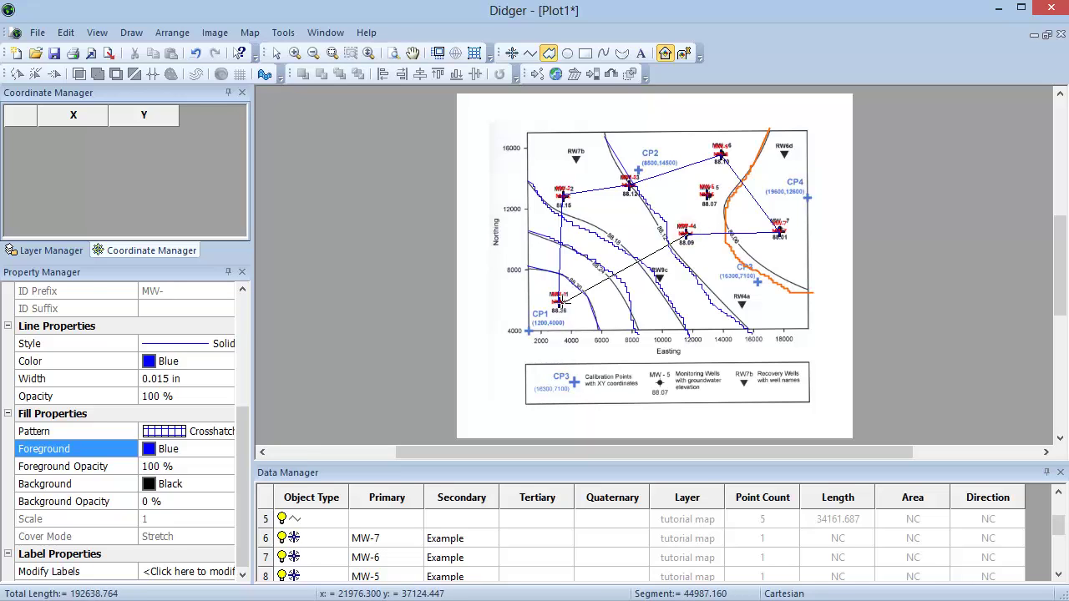
pyautogui.doubleClick(557, 298)
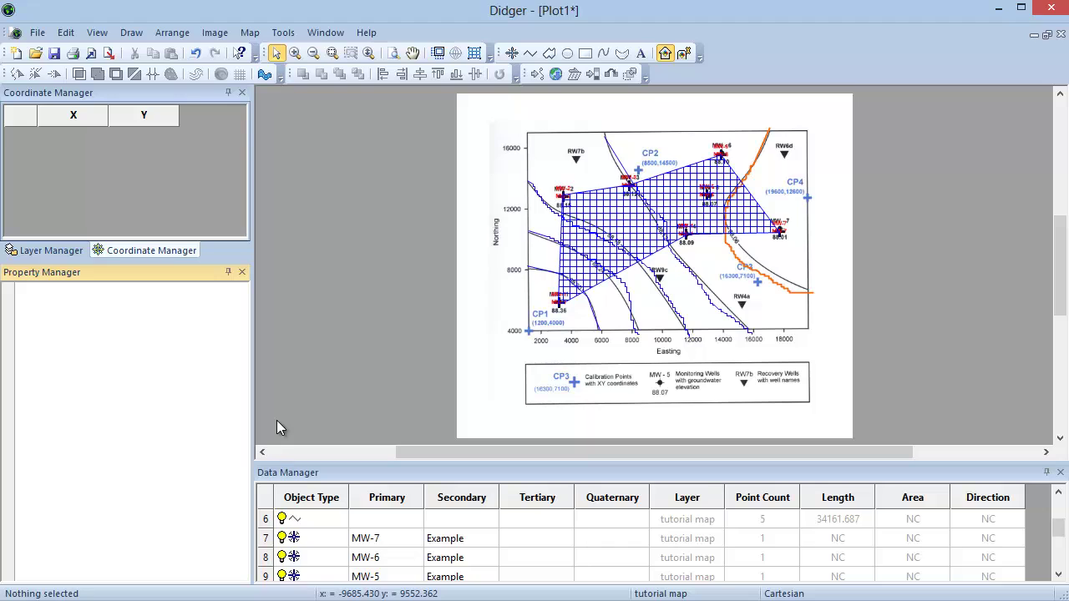
# Give the selected well polygon a green outline and a 5 Percent dotted fill.
pyautogui.moveTo(1051, 543); pyautogui.dragTo(1060, 498)
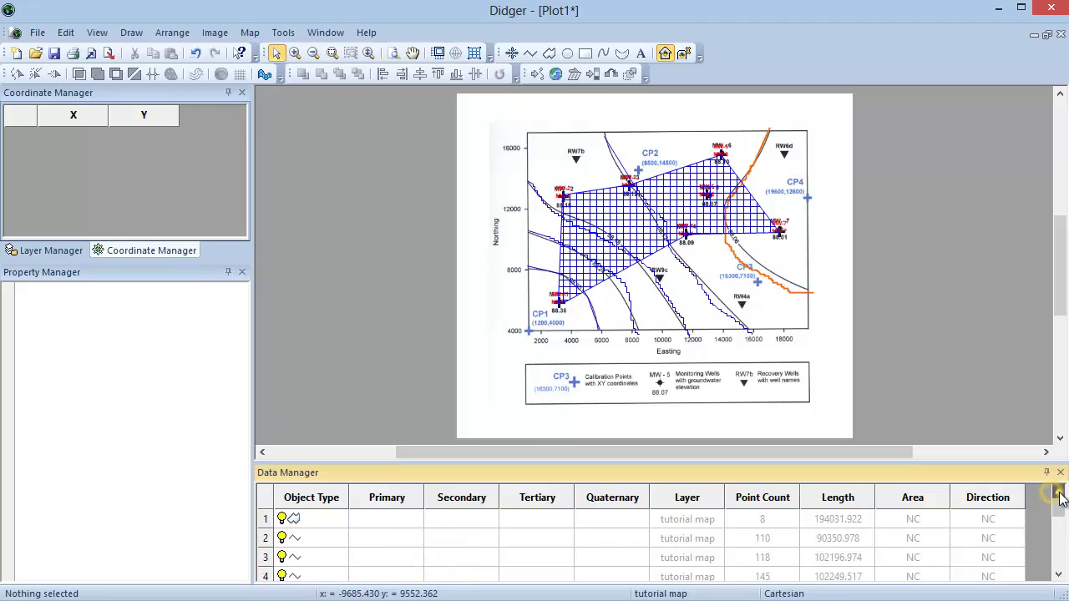
pyautogui.click(316, 519)
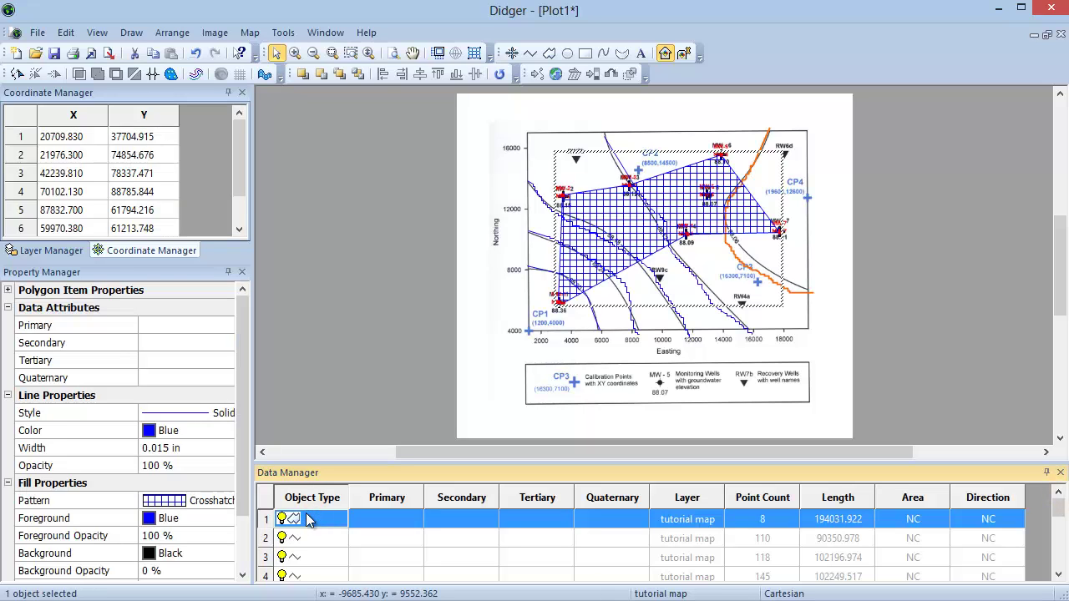
pyautogui.click(157, 431)
pyautogui.click(228, 486)
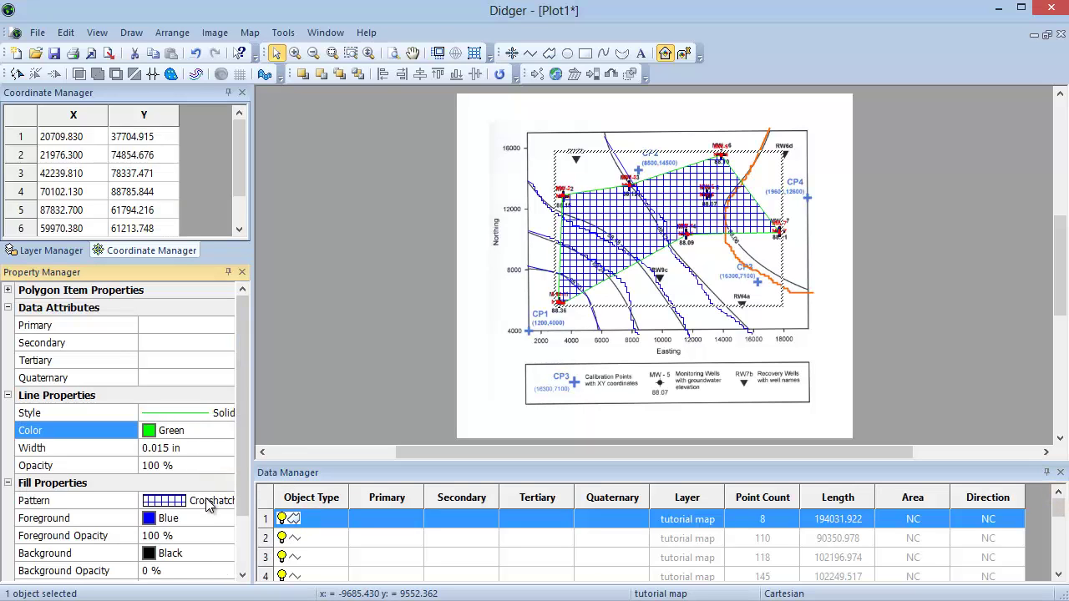
pyautogui.click(209, 500)
pyautogui.click(213, 522)
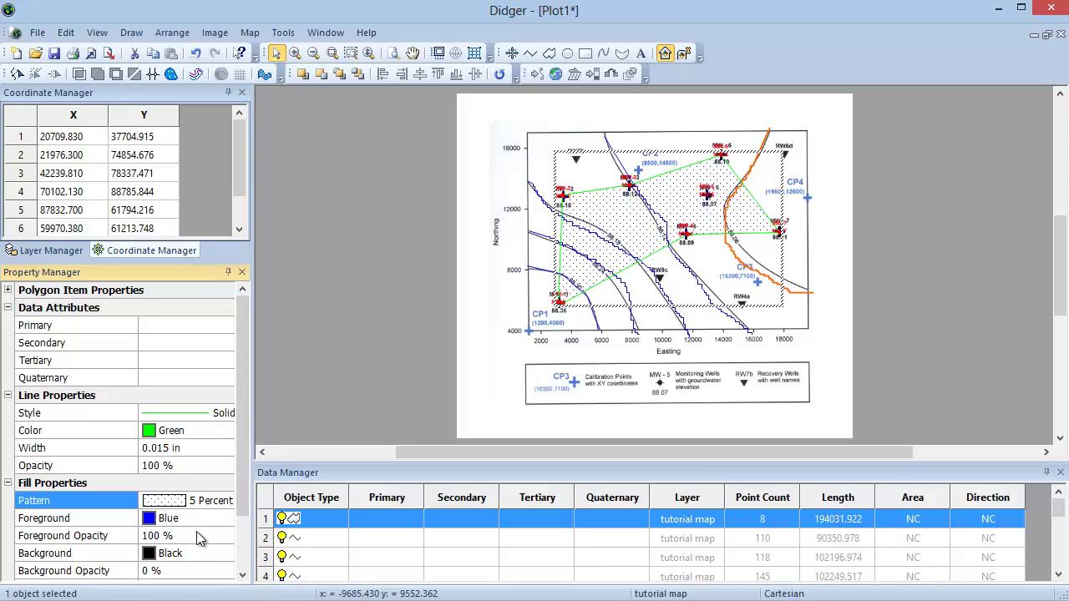
pyautogui.click(253, 35)
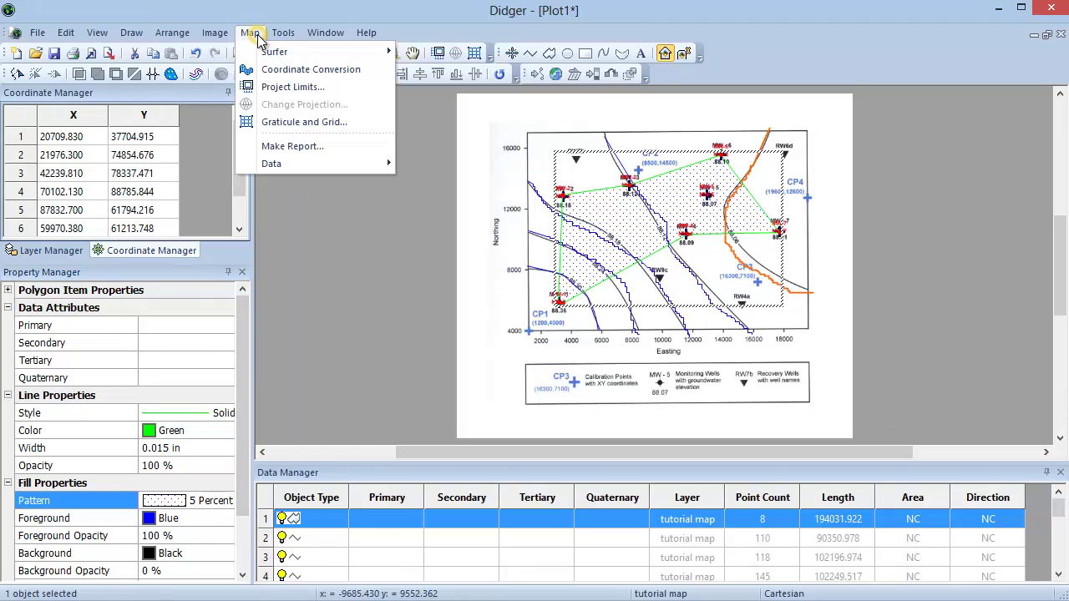
# Base the project limits on Project Extents with proportional XY scaling.
pyautogui.click(347, 93)
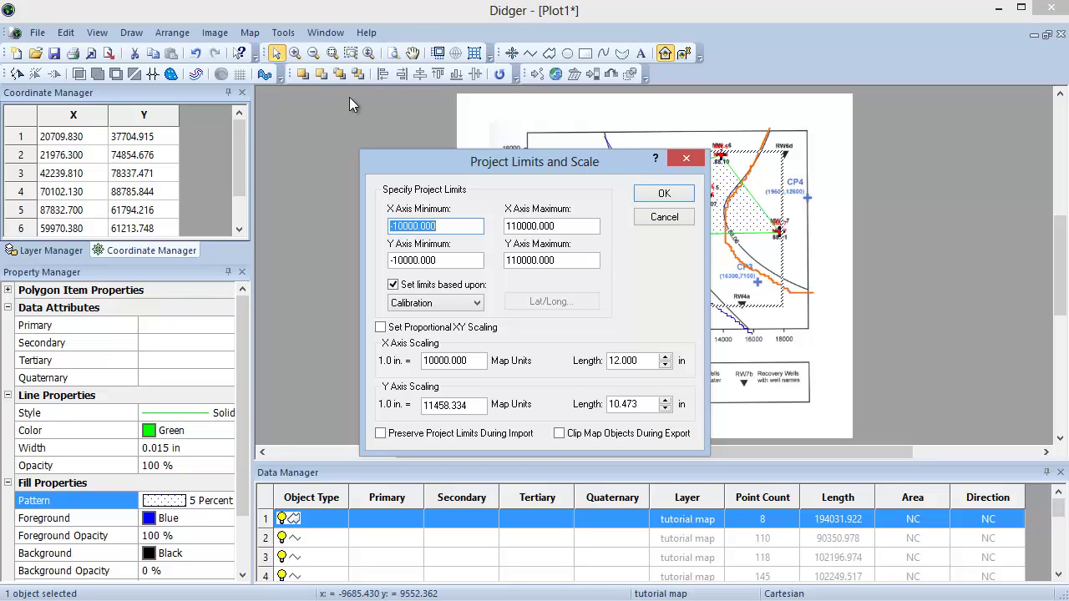
pyautogui.click(393, 285)
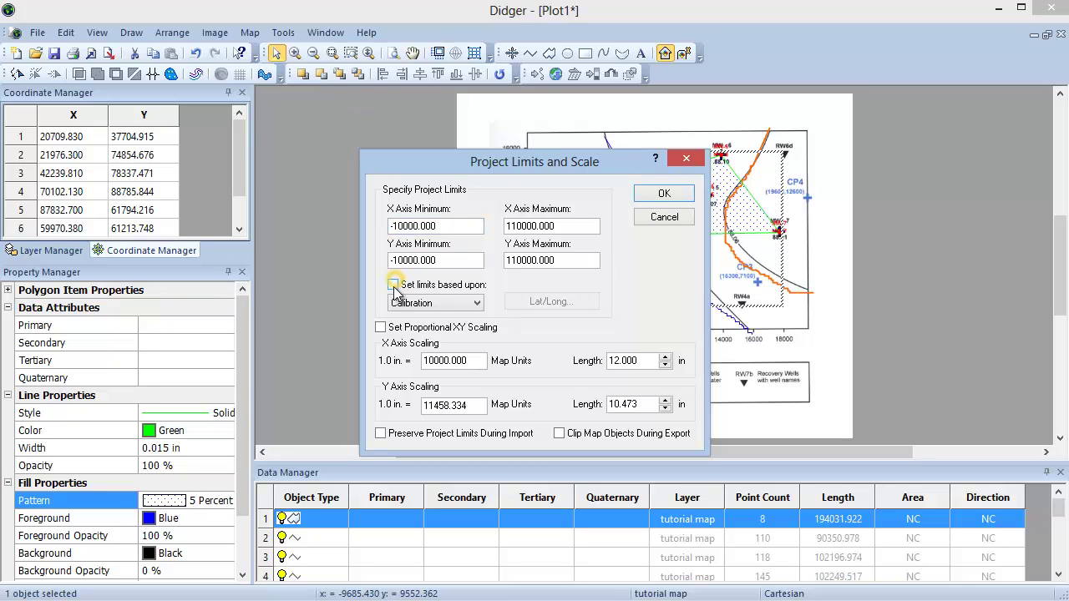
pyautogui.click(394, 285)
pyautogui.click(418, 306)
pyautogui.click(423, 331)
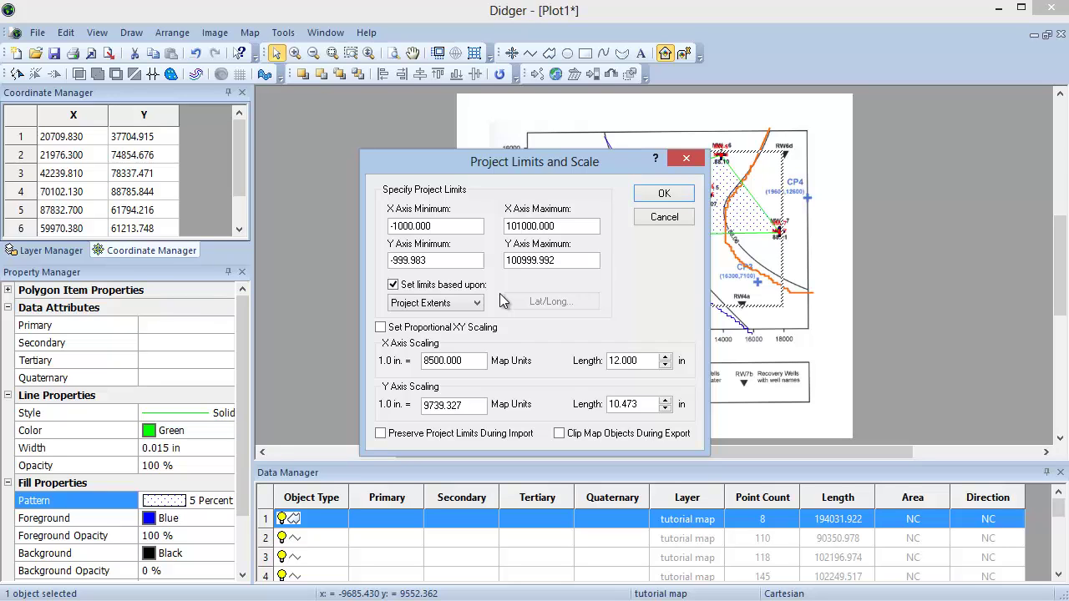
pyautogui.click(380, 327)
pyautogui.click(663, 193)
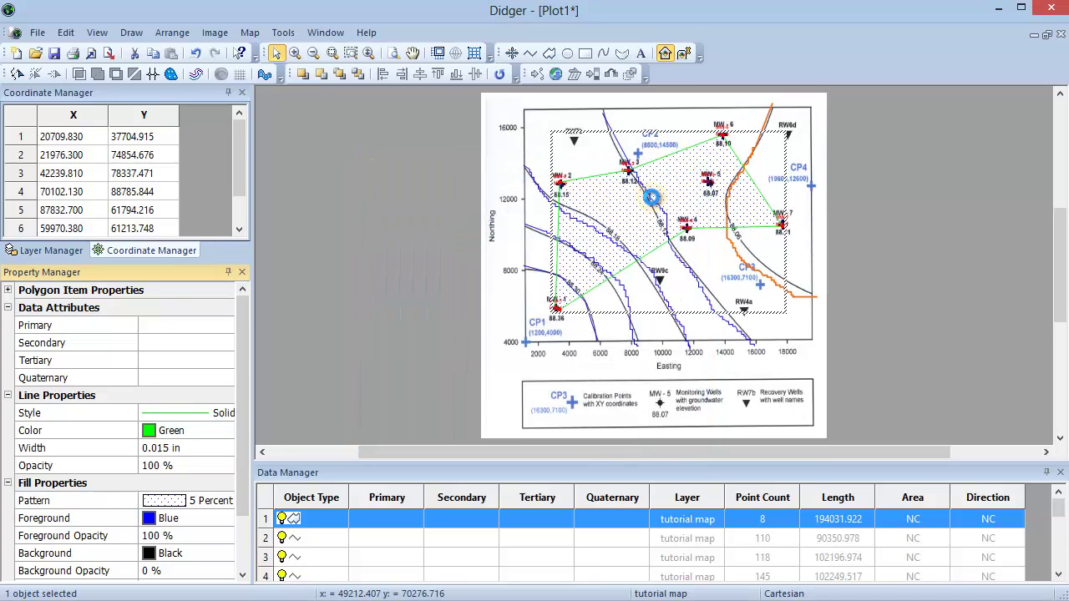